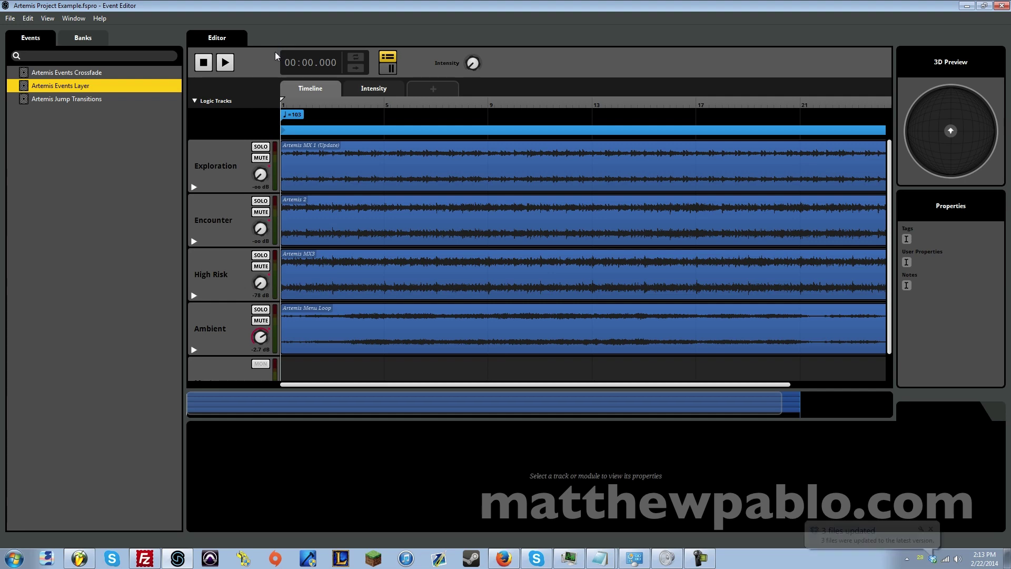
# Clear the notification and Levels window, open the Audio Bin and audition Artemis Menu Loop.wav
pyautogui.click(936, 532)
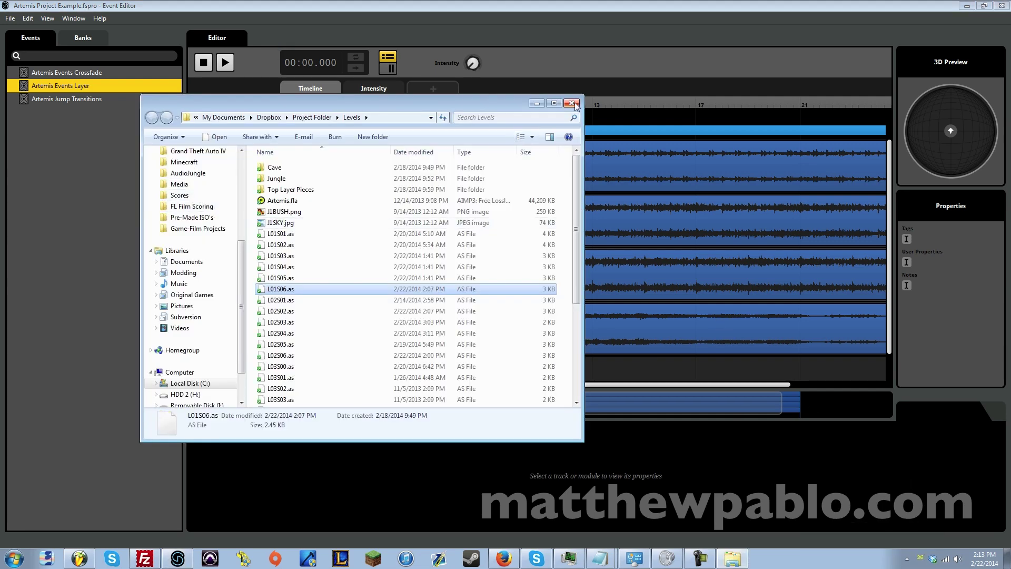
pyautogui.click(571, 103)
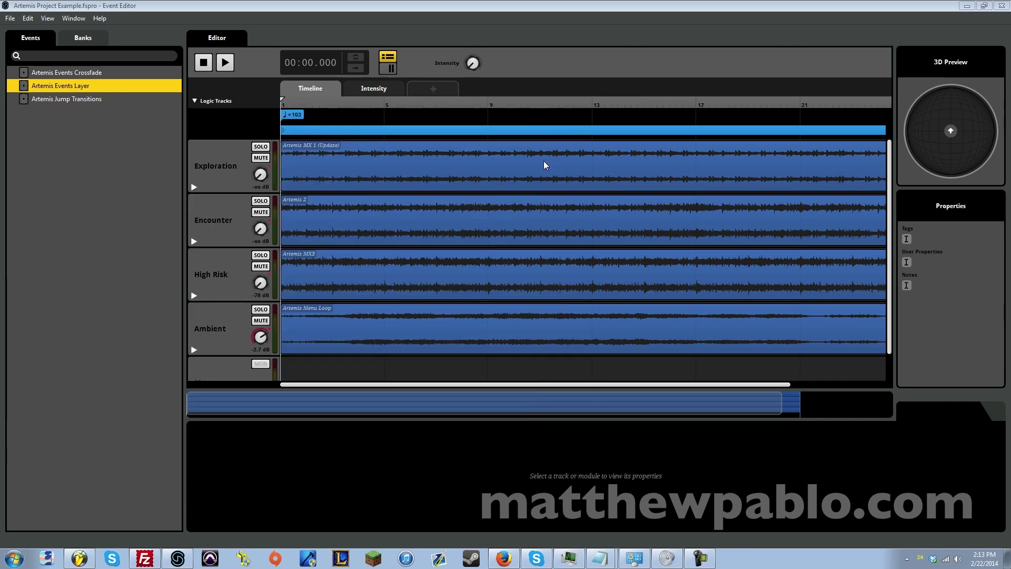
pyautogui.hotkey('ctrl', '4')
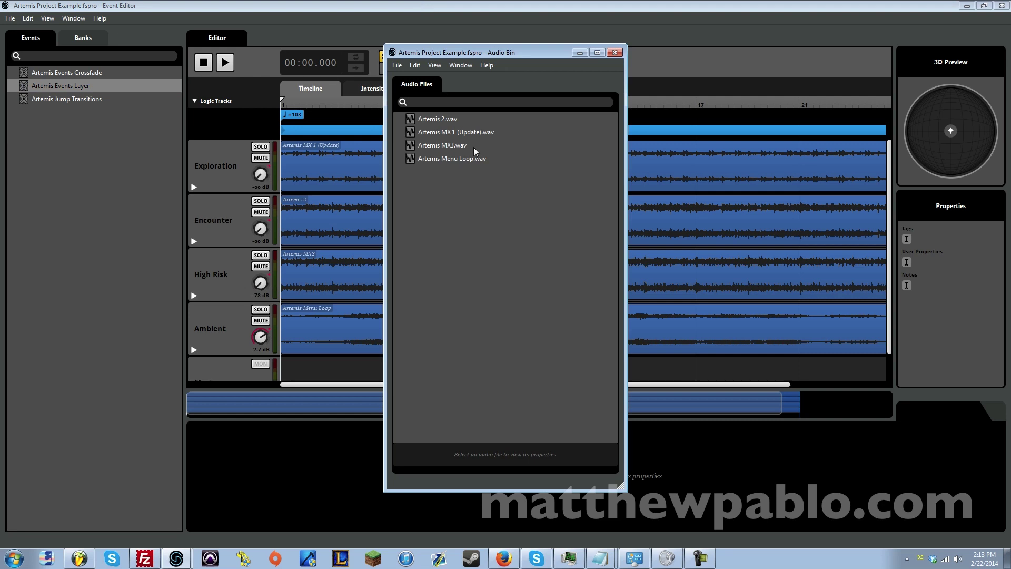
pyautogui.click(473, 159)
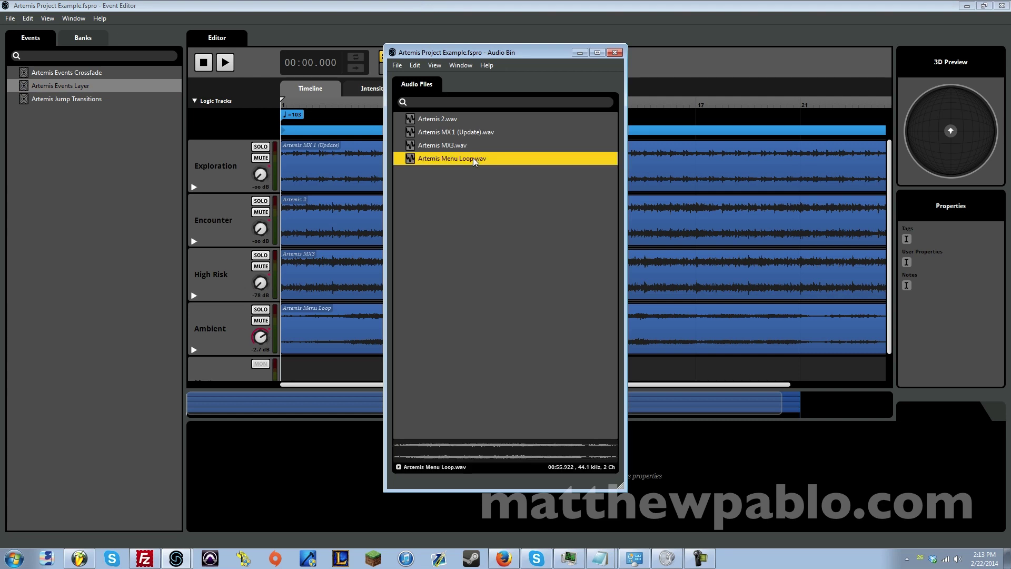
pyautogui.click(399, 467)
# Audition Artemis MX 1 (Update).wav, skipping to about 11, 27 and 41 seconds, then stop
pyautogui.click(451, 133)
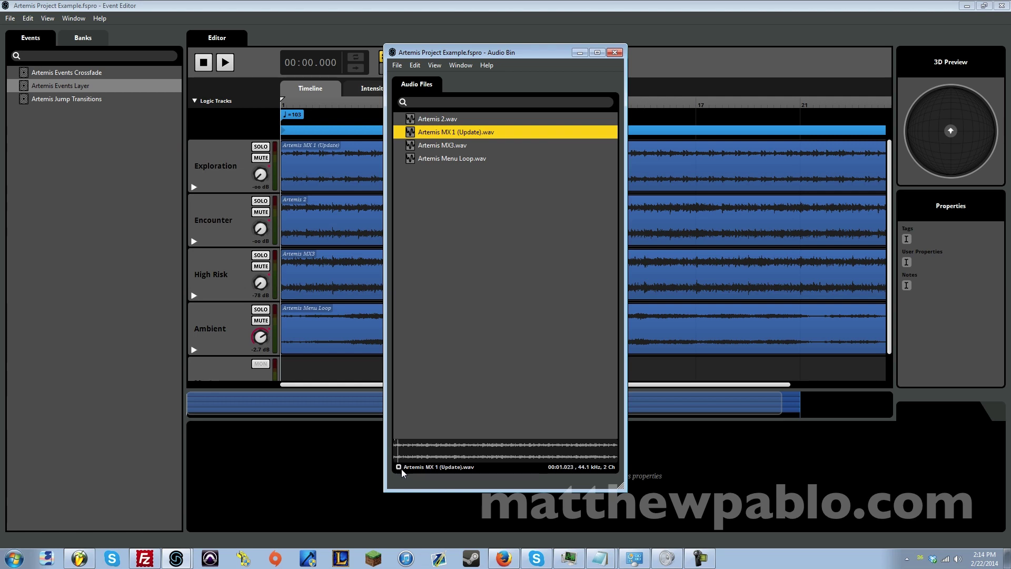
pyautogui.click(438, 455)
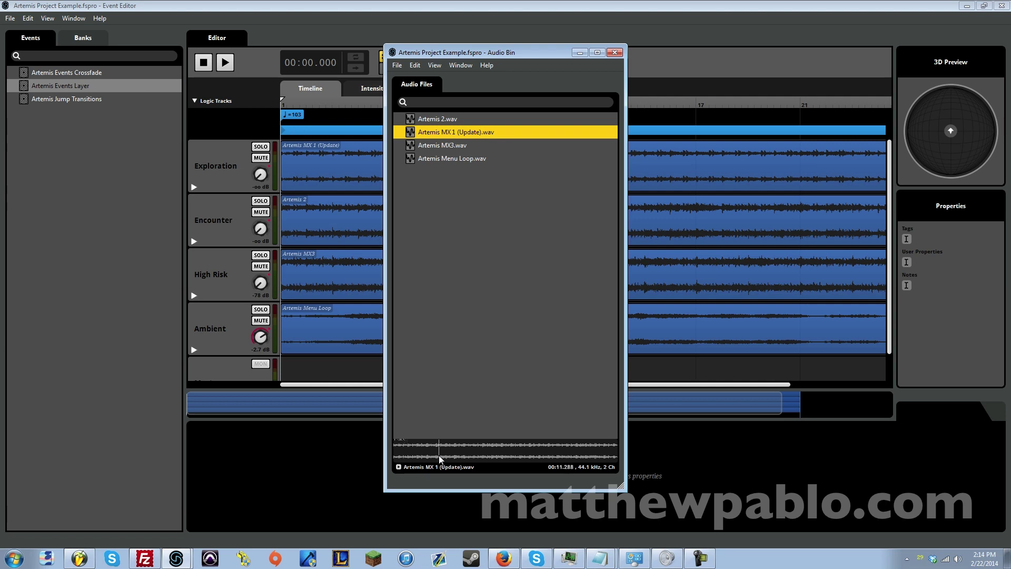
pyautogui.click(501, 453)
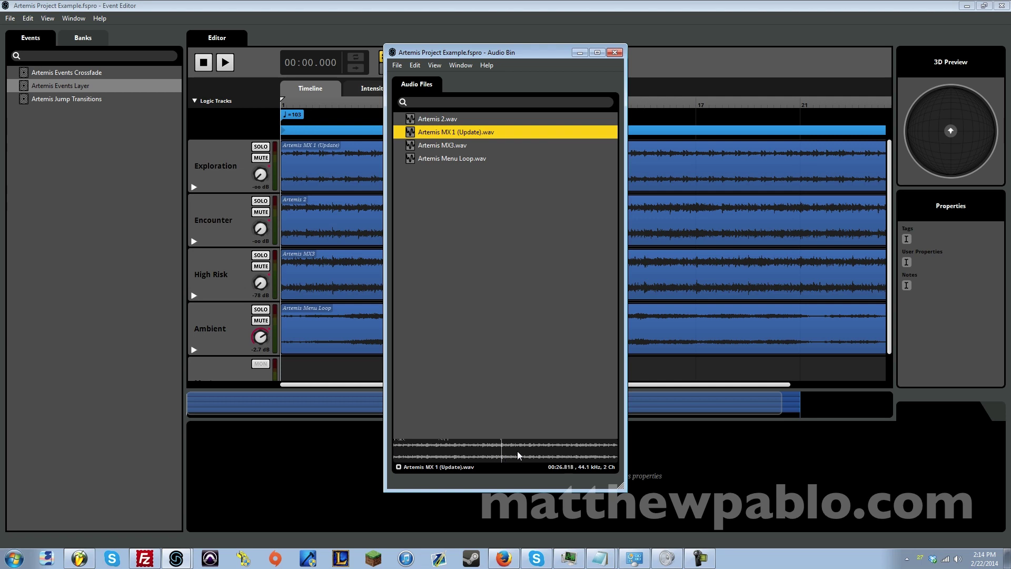
pyautogui.click(557, 452)
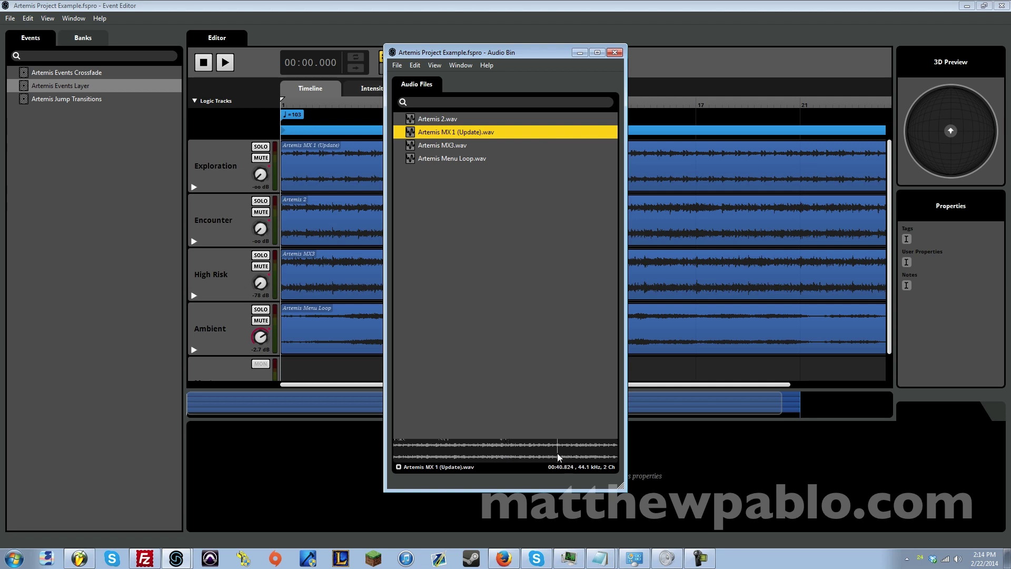
pyautogui.click(399, 467)
pyautogui.press('Up')
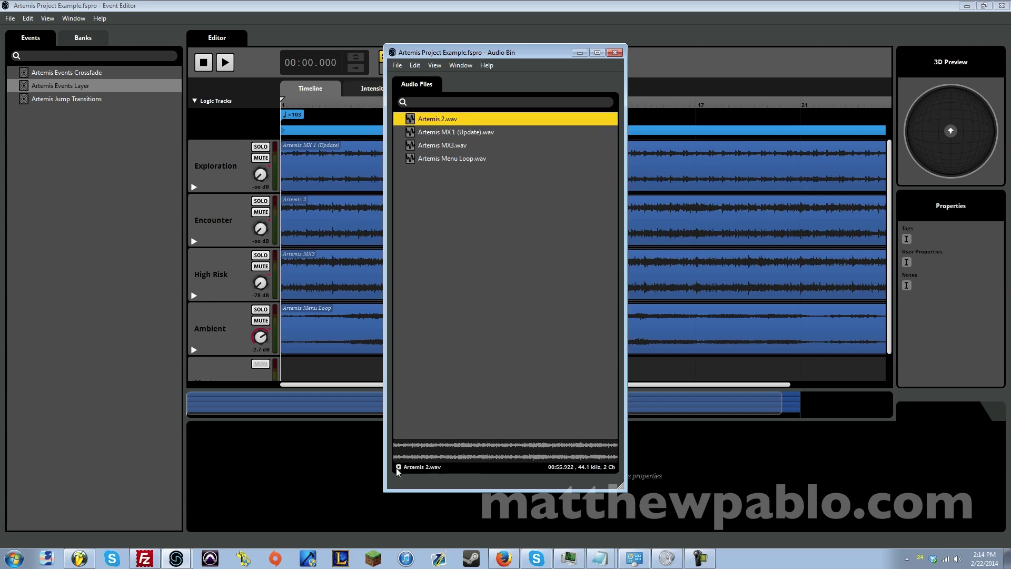
pyautogui.moveTo(484, 57); pyautogui.dragTo(547, 65)
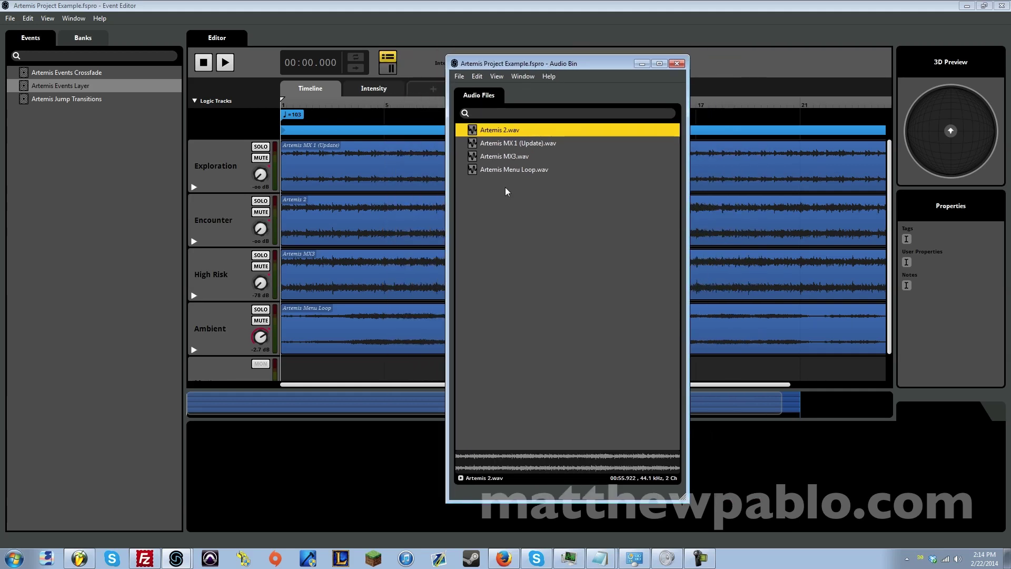
pyautogui.click(461, 478)
pyautogui.click(461, 477)
pyautogui.click(545, 465)
pyautogui.click(614, 462)
pyautogui.click(463, 478)
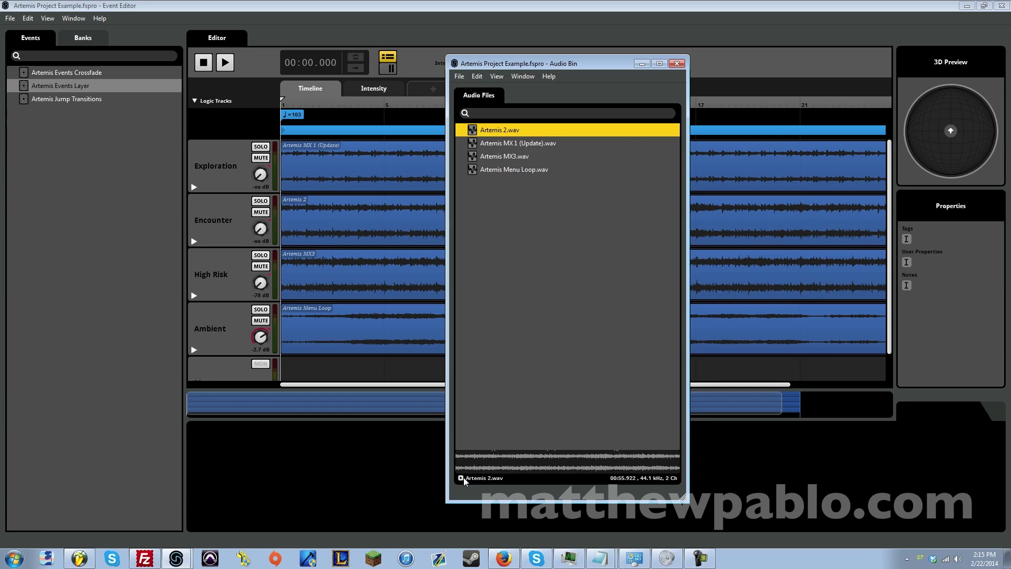
pyautogui.click(521, 157)
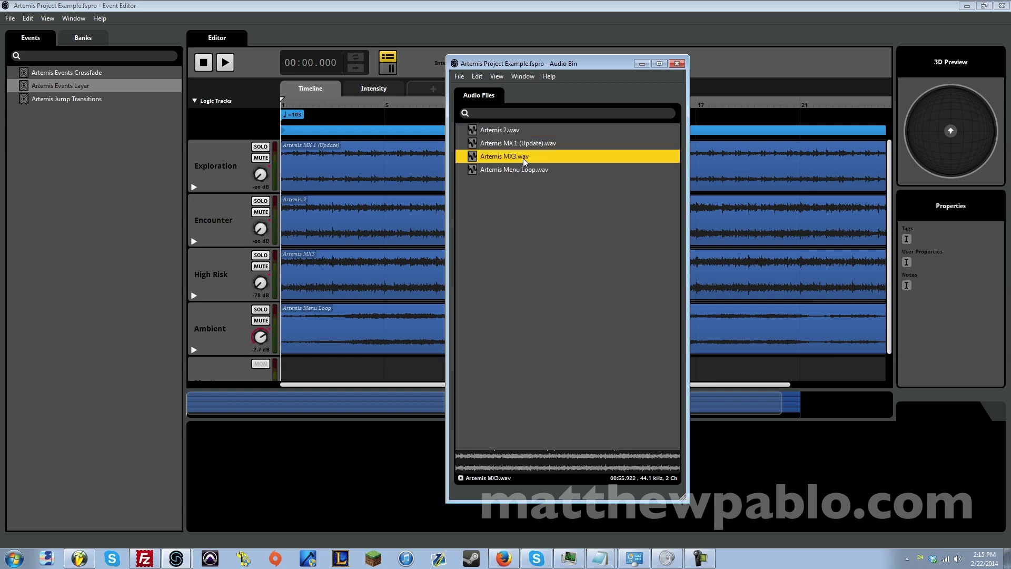
pyautogui.click(461, 478)
pyautogui.click(461, 478)
pyautogui.click(677, 64)
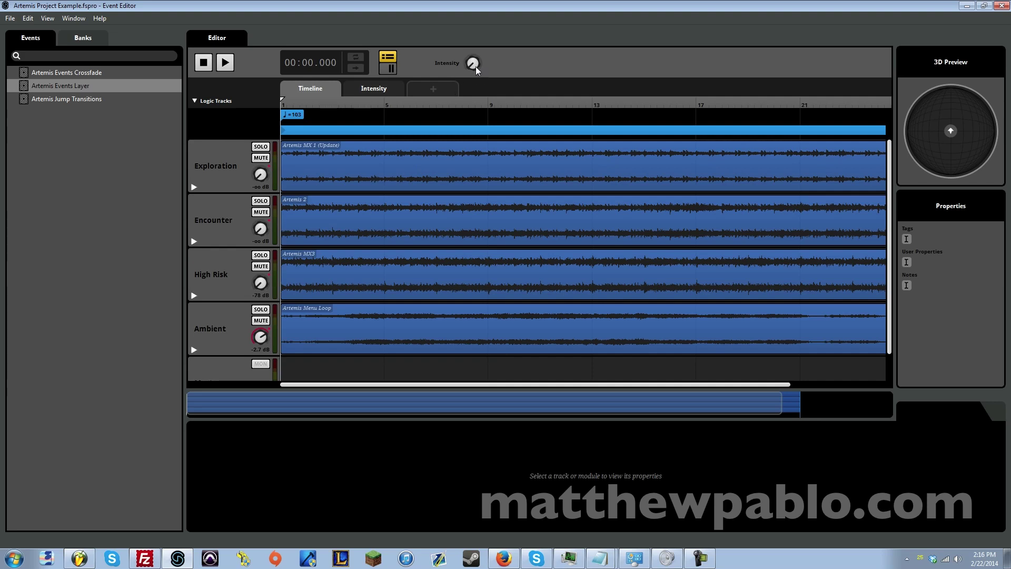
# Raise Intensity and reveal the Exploration, Encounter, High Risk and Ambient Volume curves against Intensity
pyautogui.moveTo(476, 67); pyautogui.dragTo(475, 46)
pyautogui.click(363, 90)
pyautogui.click(194, 187)
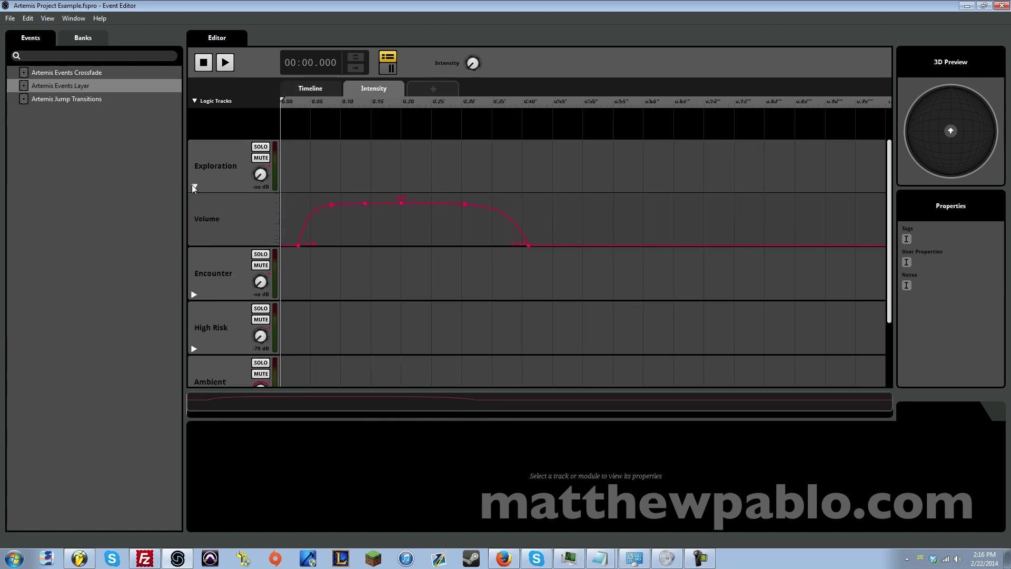
pyautogui.click(194, 293)
pyautogui.scroll(-2, 234, 311)
pyautogui.click(194, 329)
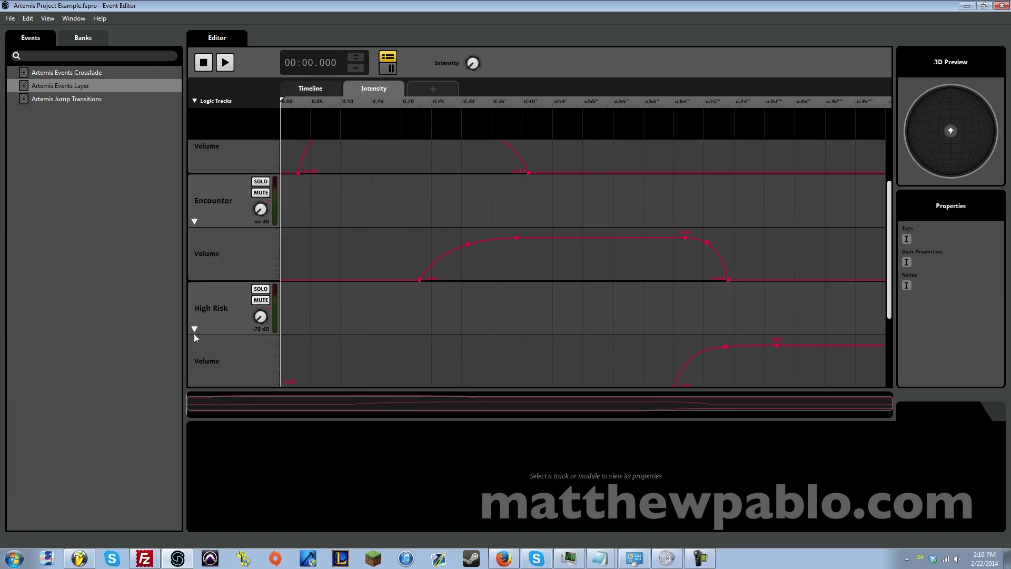
pyautogui.scroll(-3, 198, 348)
pyautogui.click(195, 329)
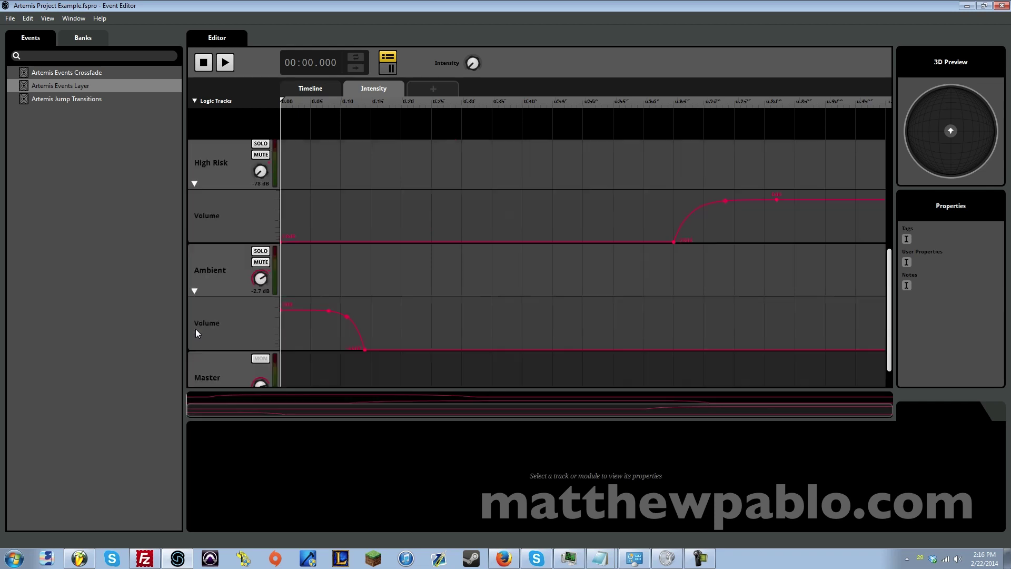
pyautogui.scroll(2, 279, 286)
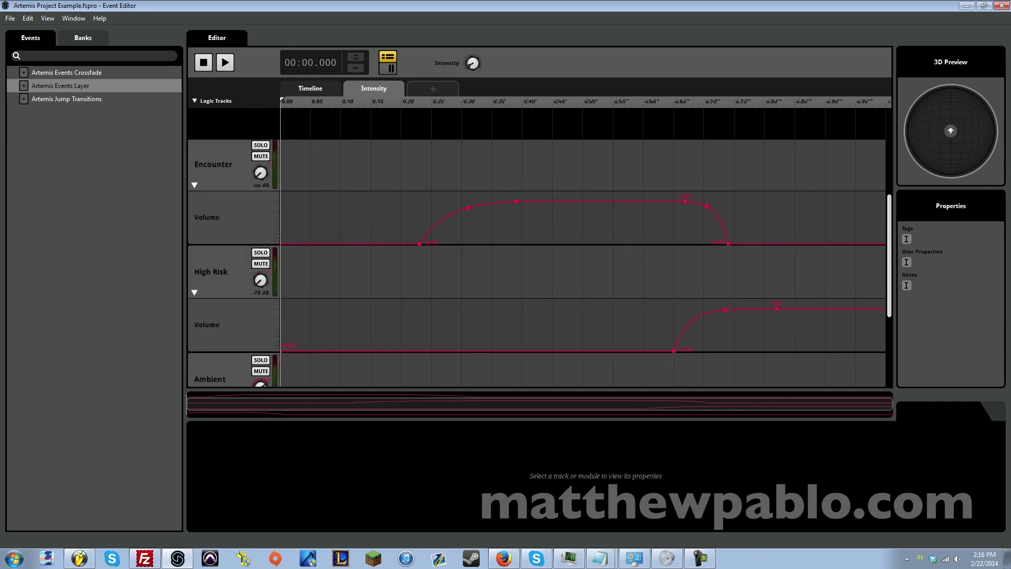
pyautogui.scroll(-3, 450, 241)
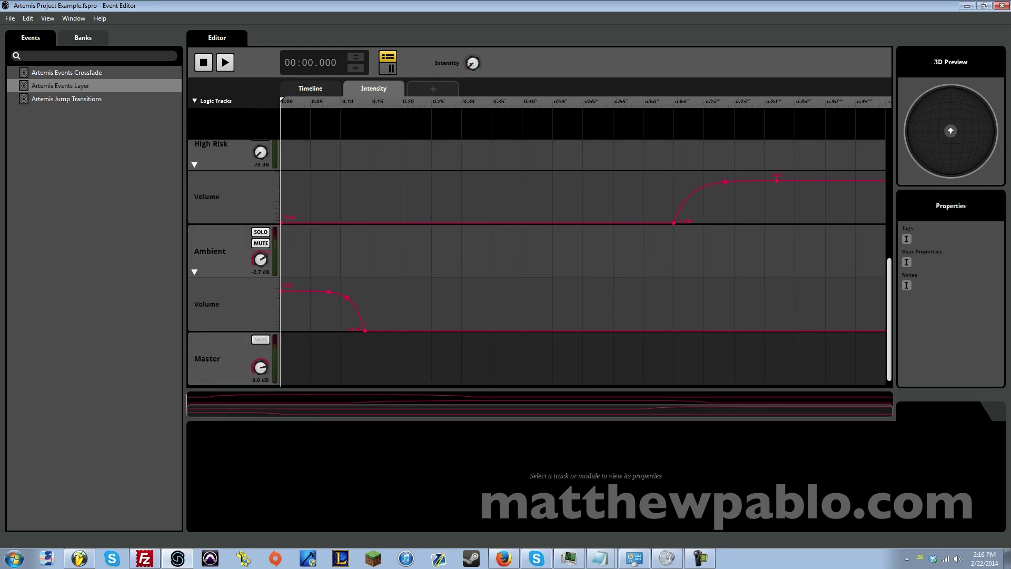
pyautogui.scroll(3, 442, 204)
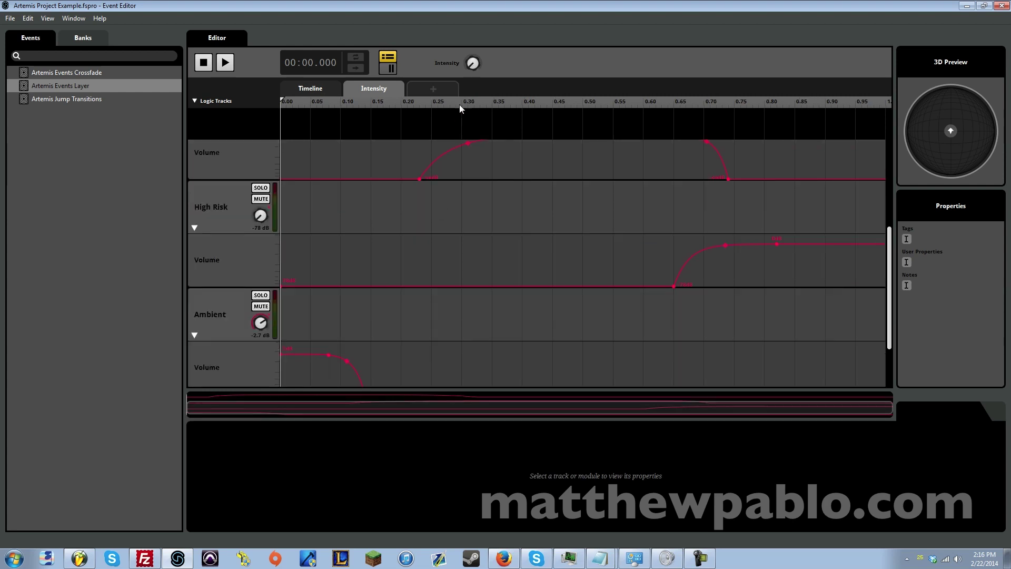
# Sweep Intensity through about 0.15, 0.40 and 0.90 to watch the layers crossfade
pyautogui.moveTo(472, 63); pyautogui.dragTo(472, 55)
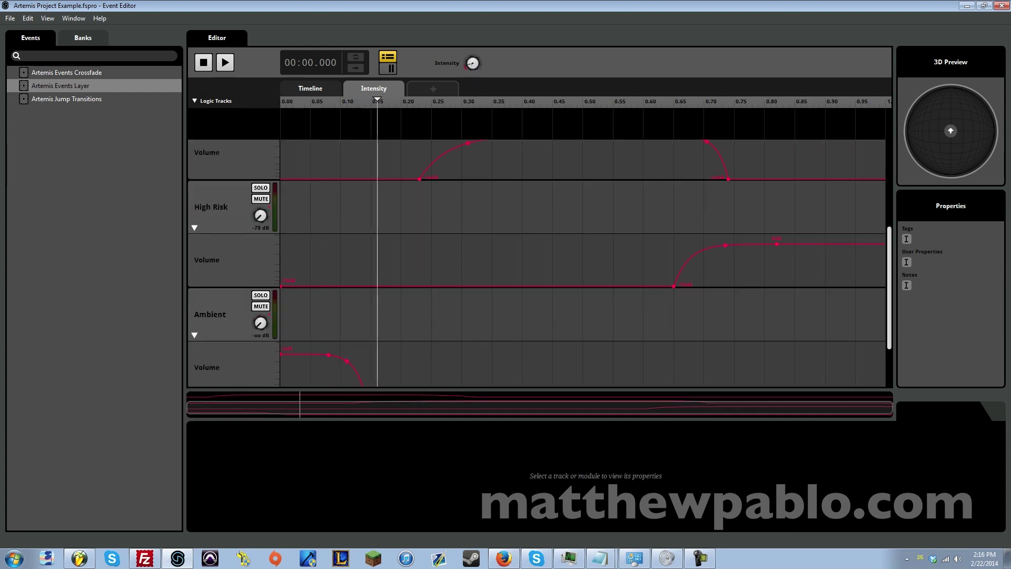
pyautogui.scroll(-3, 380, 312)
pyautogui.scroll(10, 331, 293)
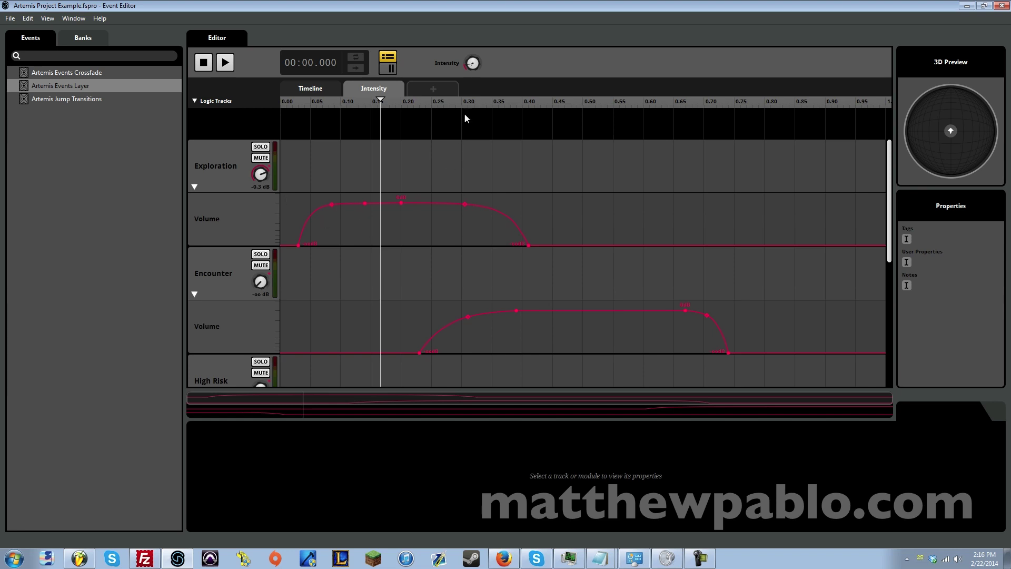
pyautogui.moveTo(478, 66); pyautogui.dragTo(478, 54)
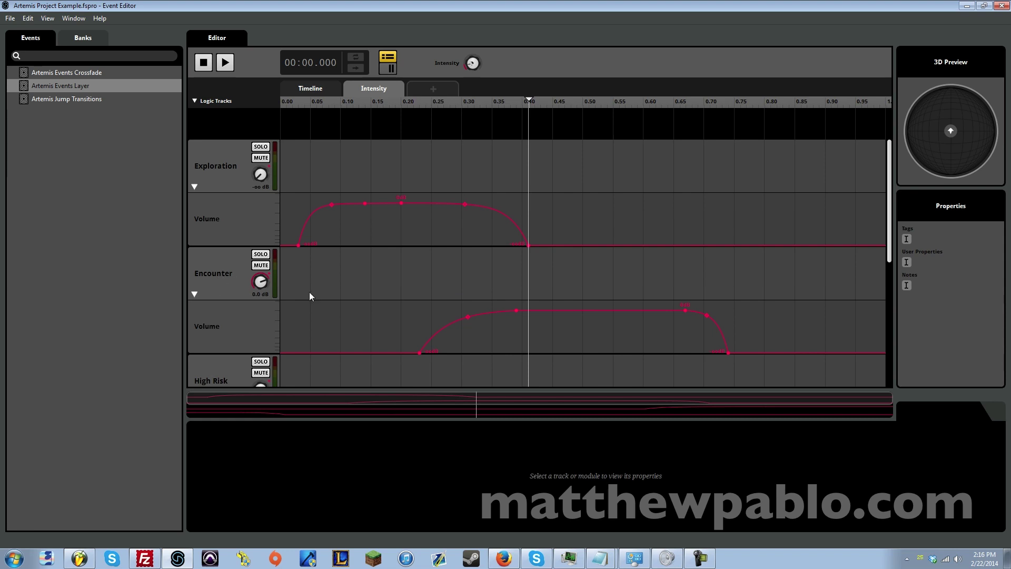
pyautogui.scroll(-6, 358, 310)
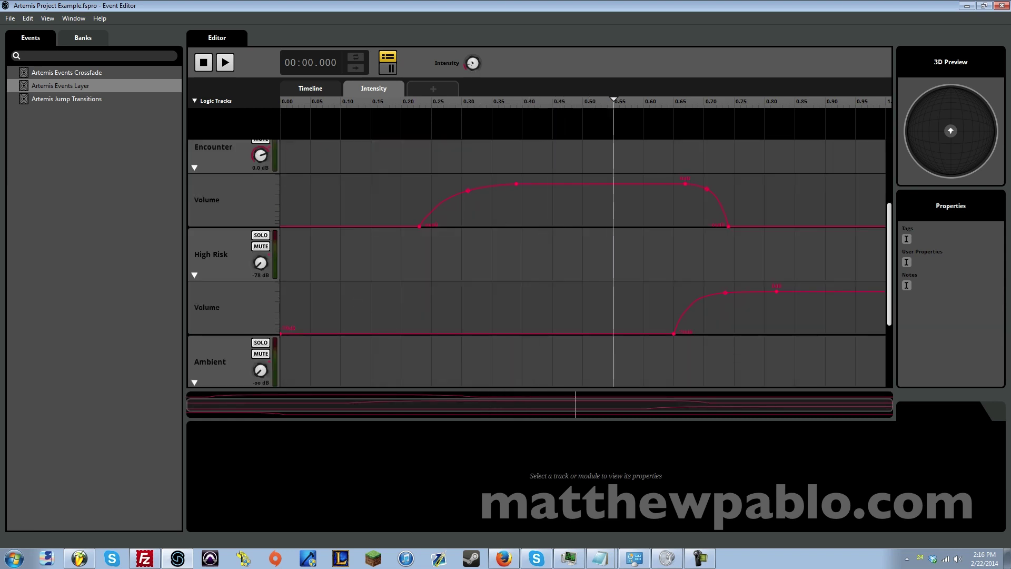
pyautogui.moveTo(469, 68); pyautogui.dragTo(468, 57)
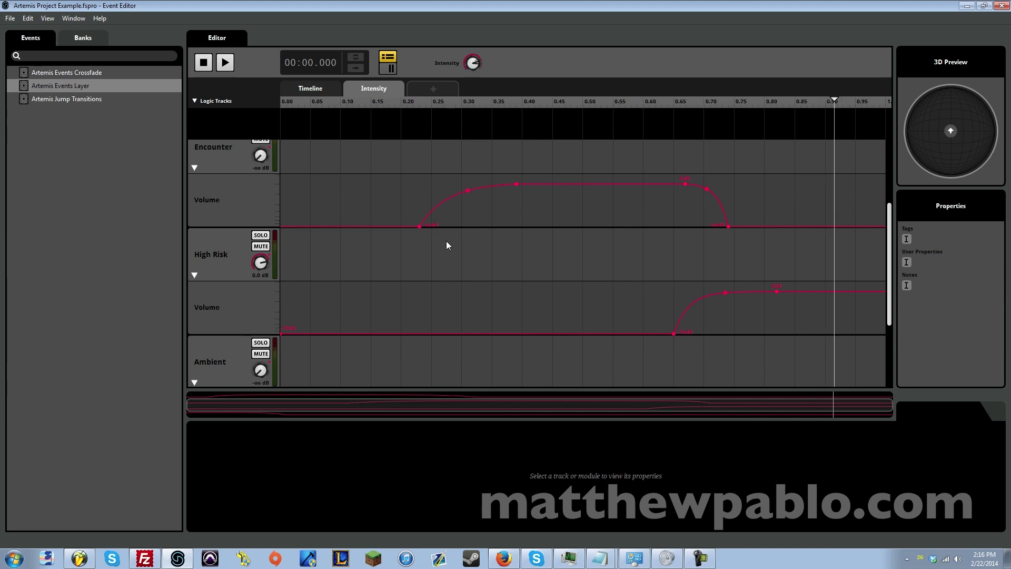
pyautogui.scroll(6, 446, 252)
pyautogui.click(311, 90)
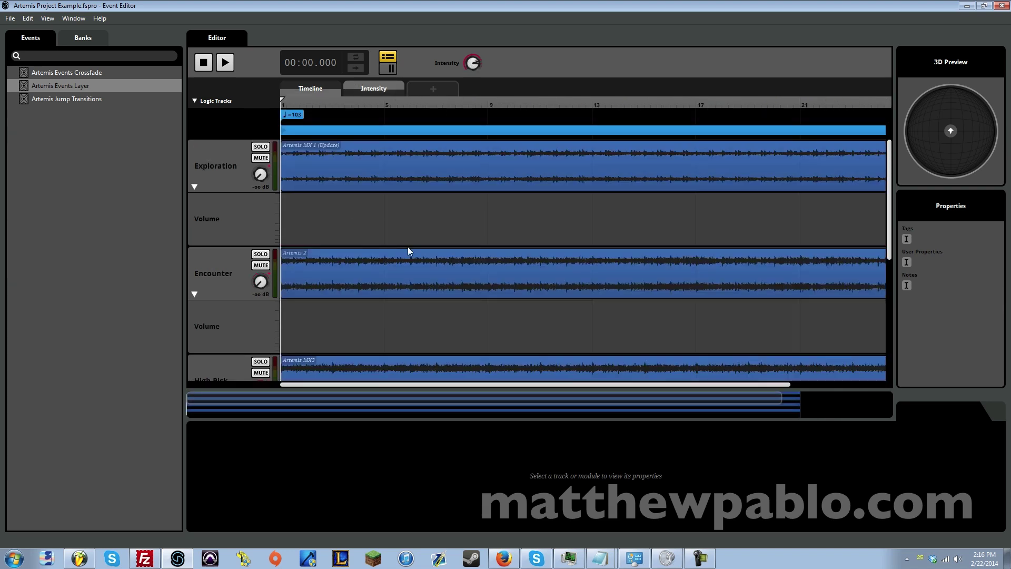
# Lower Intensity so High Risk drops out, start playback and collapse all four Volume lanes
pyautogui.scroll(-6, 452, 268)
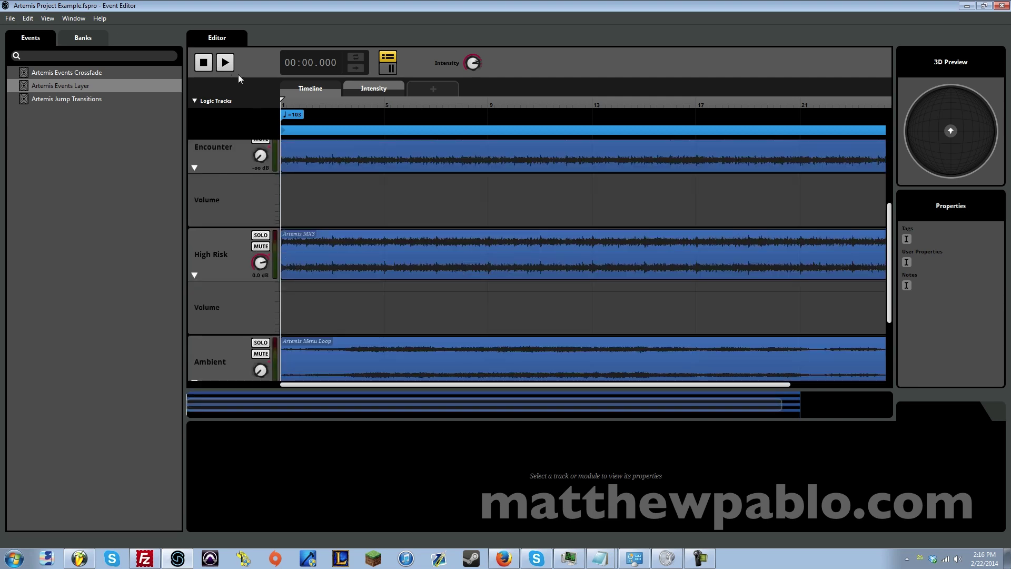
pyautogui.moveTo(472, 63); pyautogui.dragTo(473, 105)
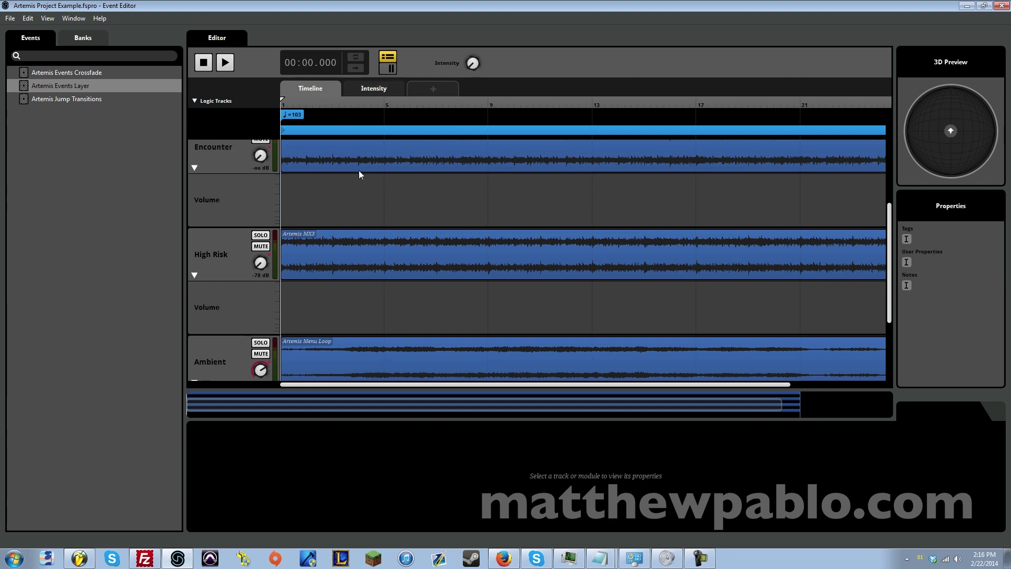
pyautogui.scroll(6, 539, 388)
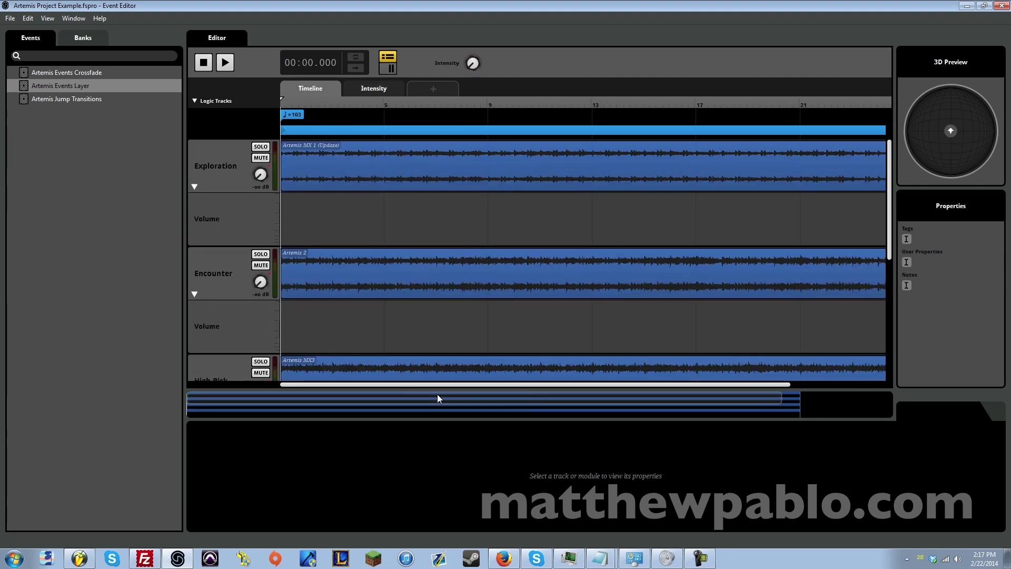
pyautogui.click(226, 63)
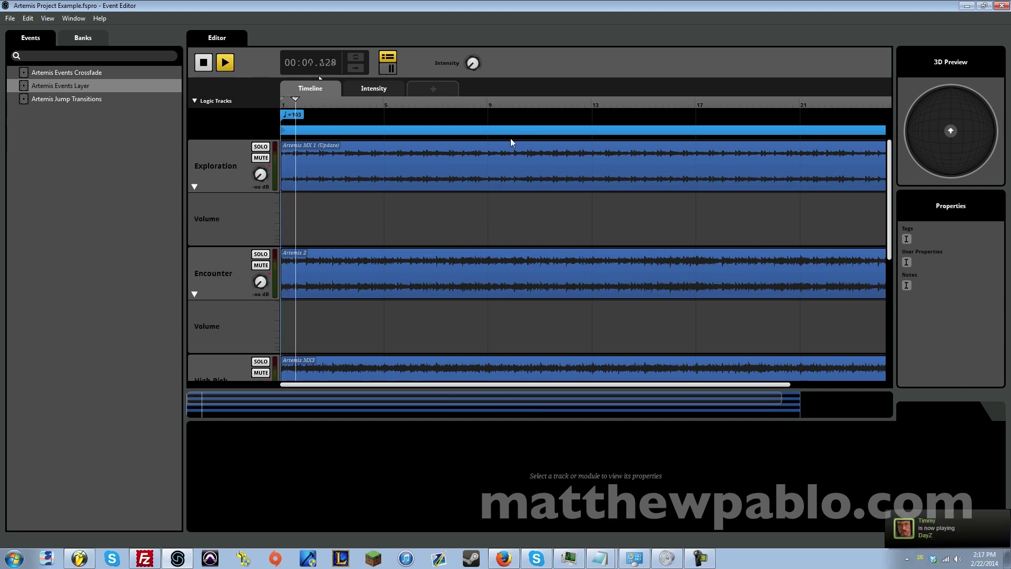
pyautogui.click(194, 186)
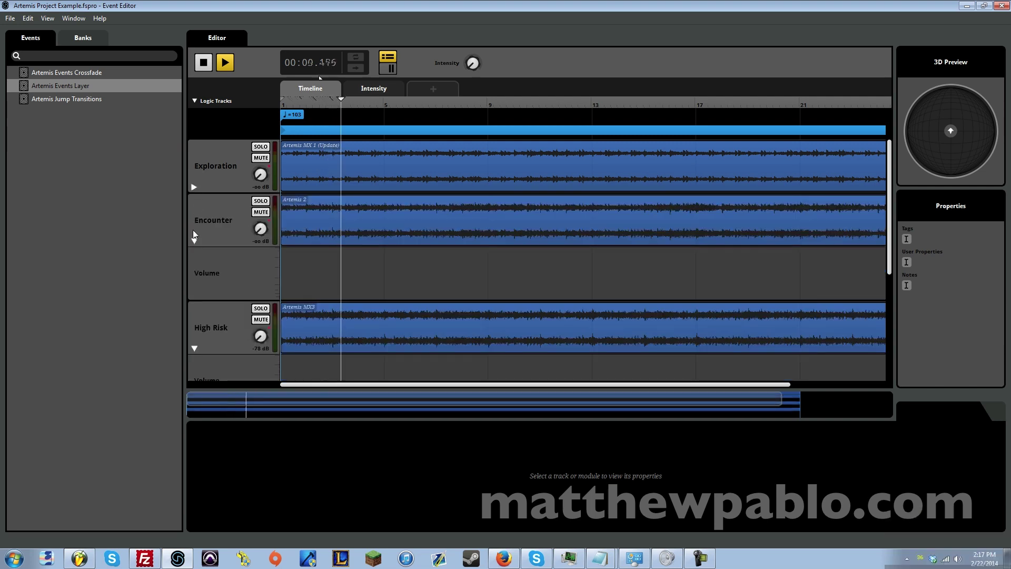
pyautogui.click(194, 241)
pyautogui.click(194, 294)
pyautogui.click(194, 348)
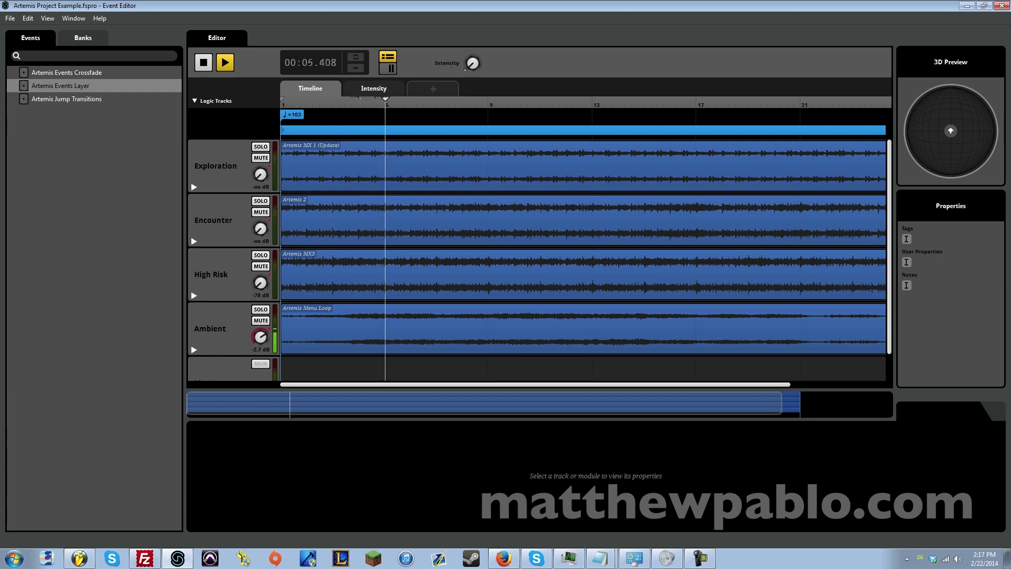
# Sweep Intensity up through Exploration, Encounter and High Risk while the event plays
pyautogui.moveTo(464, 68); pyautogui.dragTo(465, 69)
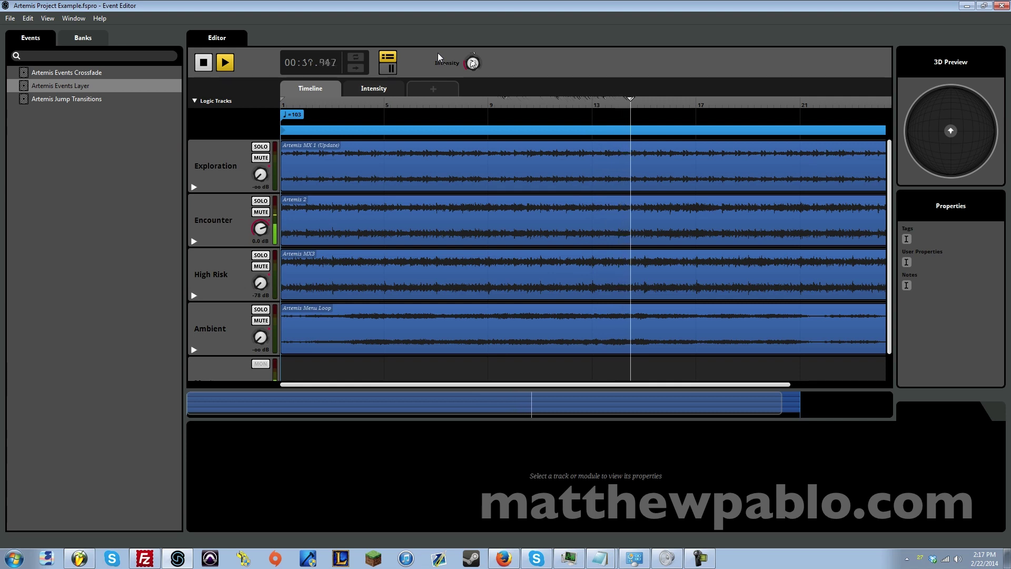
pyautogui.moveTo(471, 62); pyautogui.dragTo(472, 119)
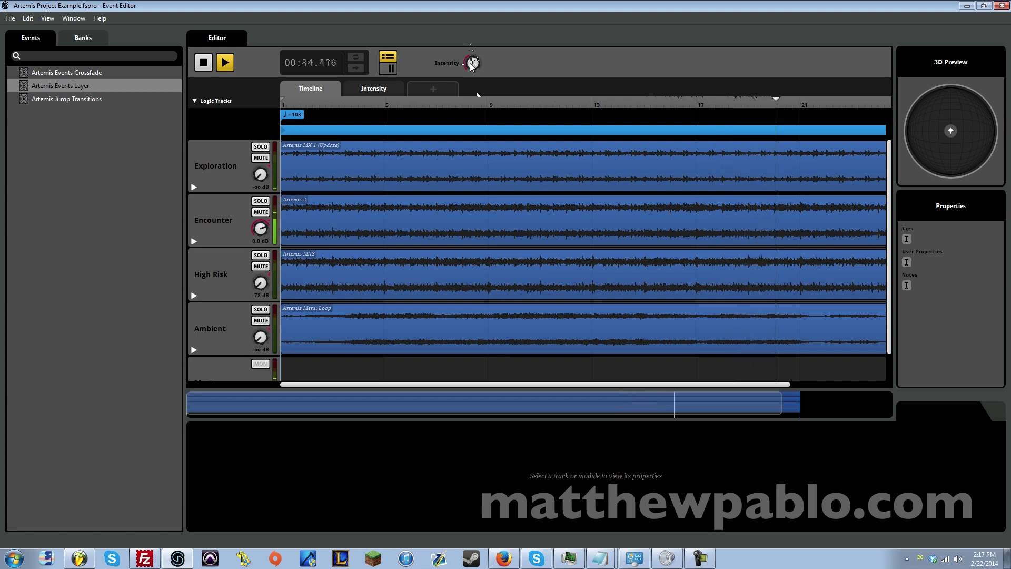
pyautogui.moveTo(472, 64); pyautogui.dragTo(470, 31)
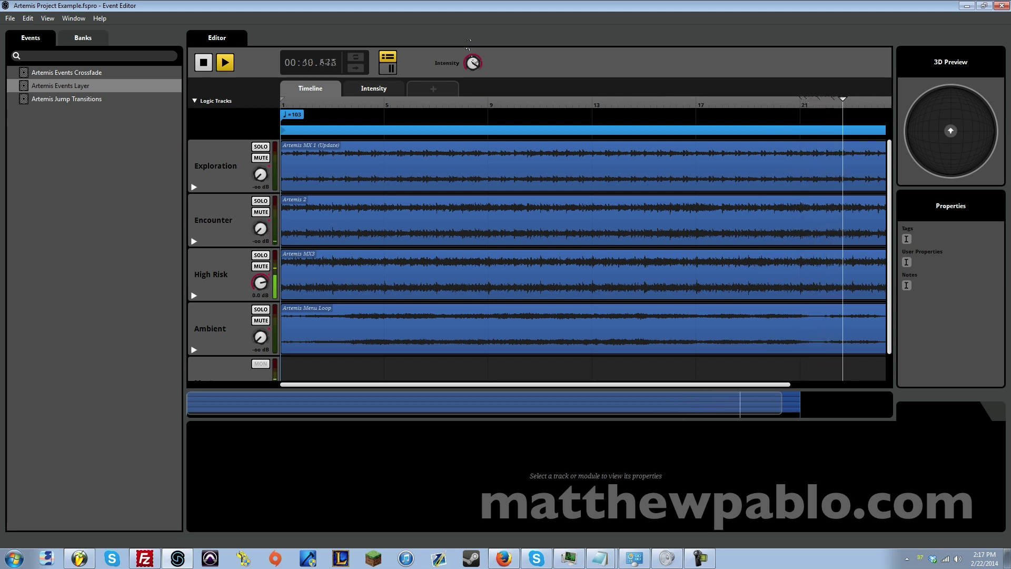
pyautogui.click(364, 89)
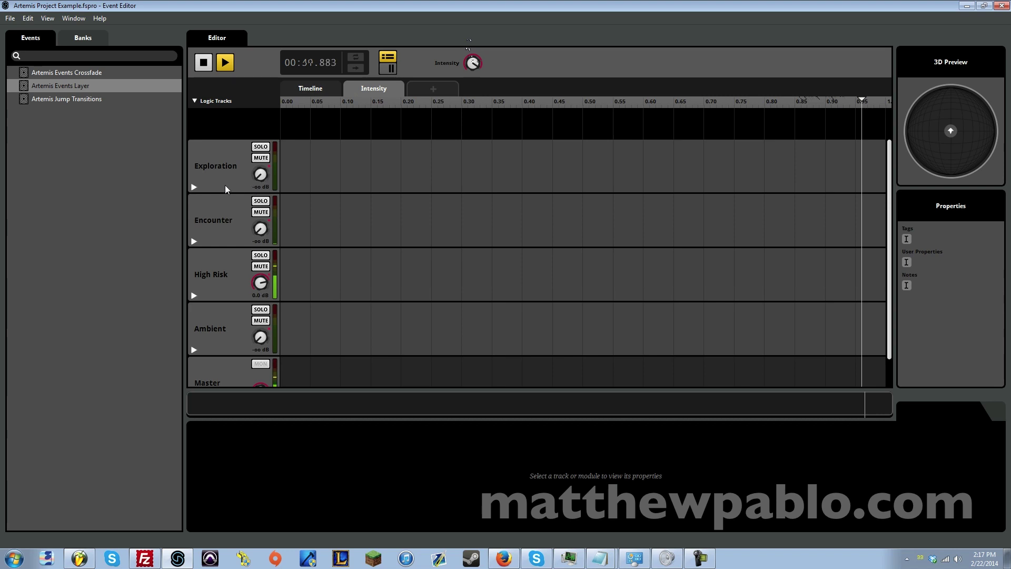
# Reveal the Exploration, Encounter, High Risk and Ambient volume curves over Intensity
pyautogui.click(193, 187)
pyautogui.click(194, 294)
pyautogui.scroll(-2, 192, 303)
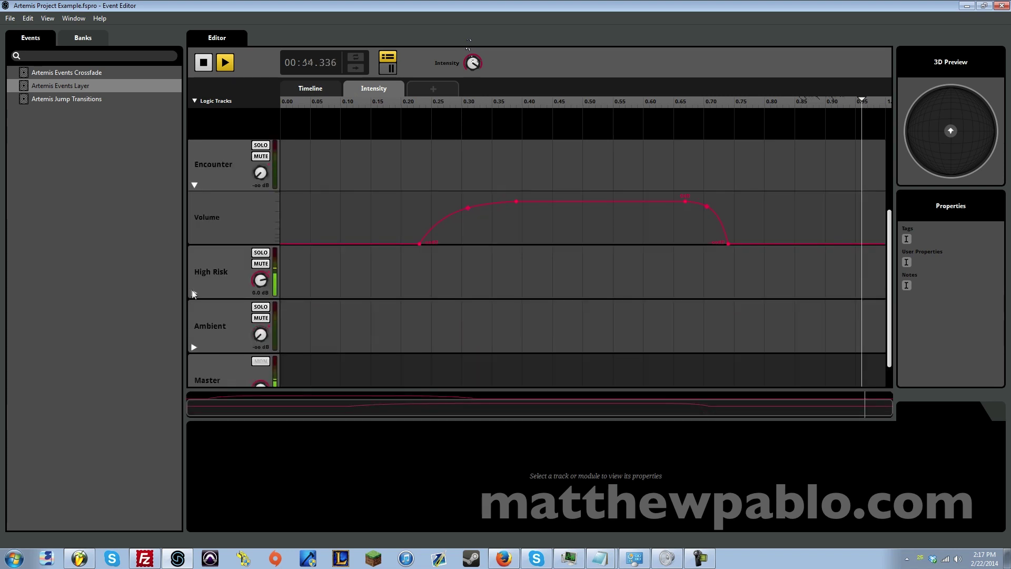
pyautogui.click(193, 295)
pyautogui.scroll(-2, 192, 358)
pyautogui.click(194, 325)
pyautogui.scroll(2, 543, 334)
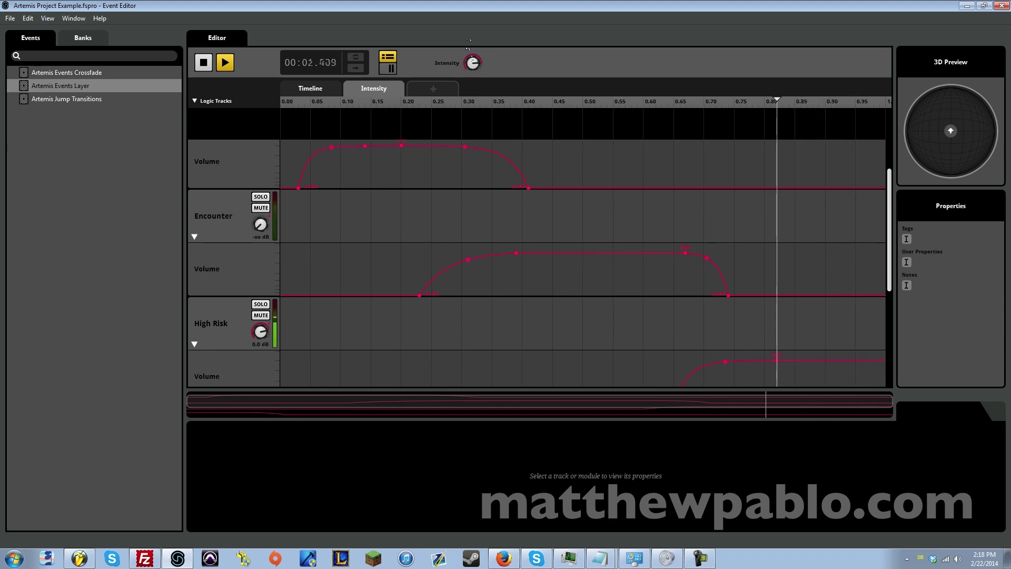
pyautogui.scroll(-2, 462, 219)
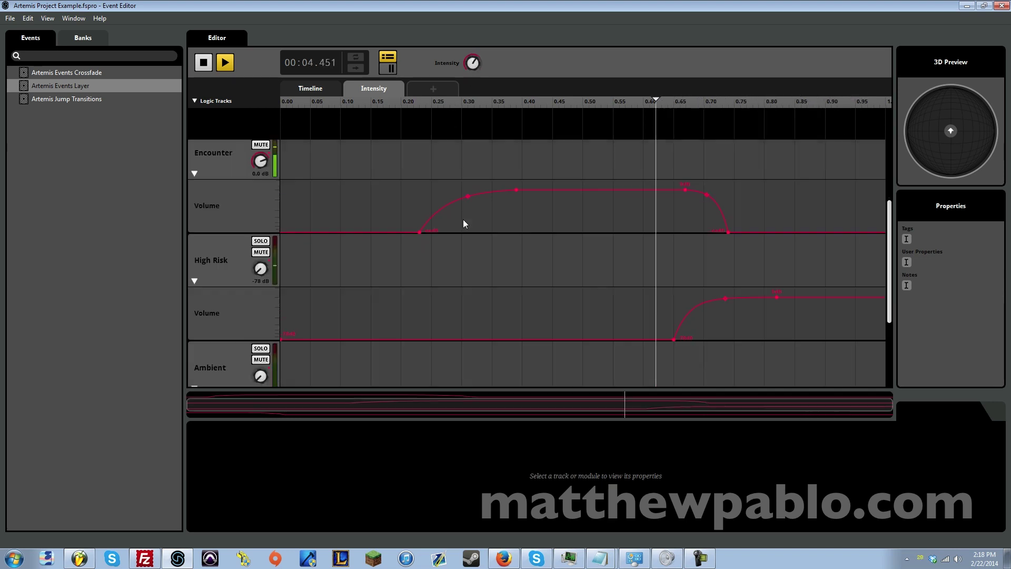
pyautogui.scroll(2, 463, 219)
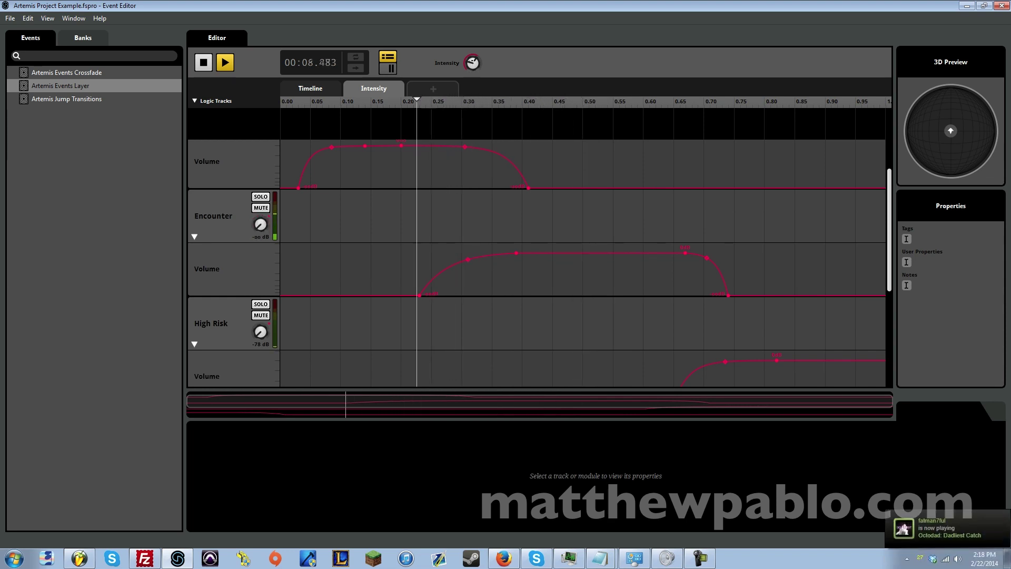
# Turn Intensity back to 0, hide the volume curves and stop playback
pyautogui.moveTo(473, 64); pyautogui.dragTo(472, 79)
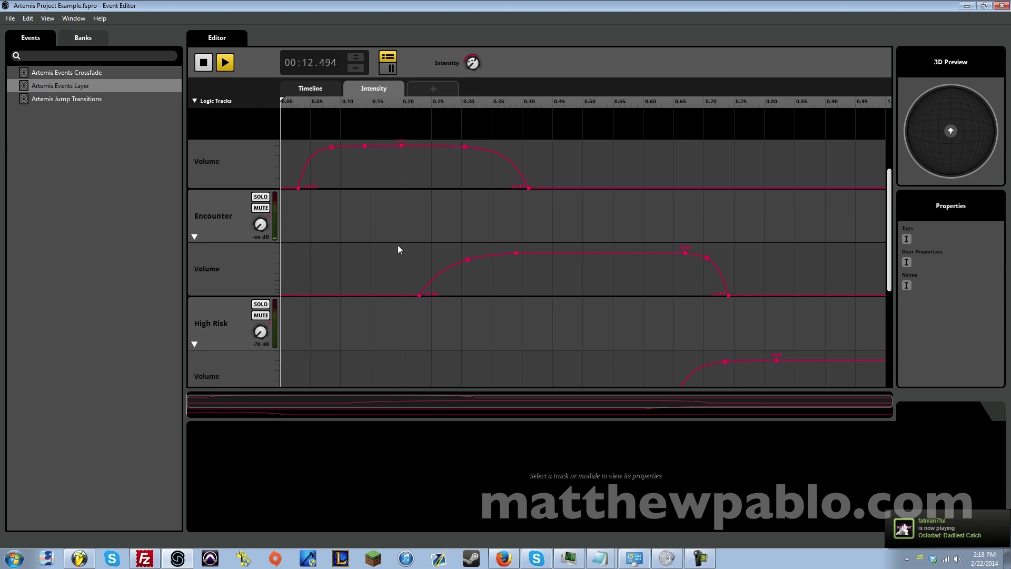
pyautogui.scroll(-3, 397, 246)
pyautogui.scroll(3, 398, 252)
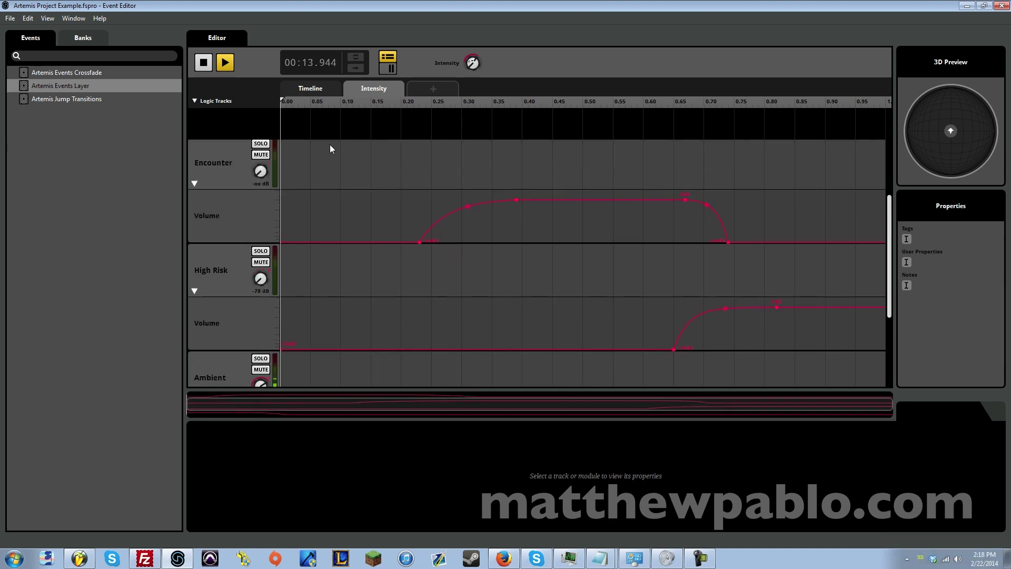
pyautogui.click(195, 184)
pyautogui.click(195, 343)
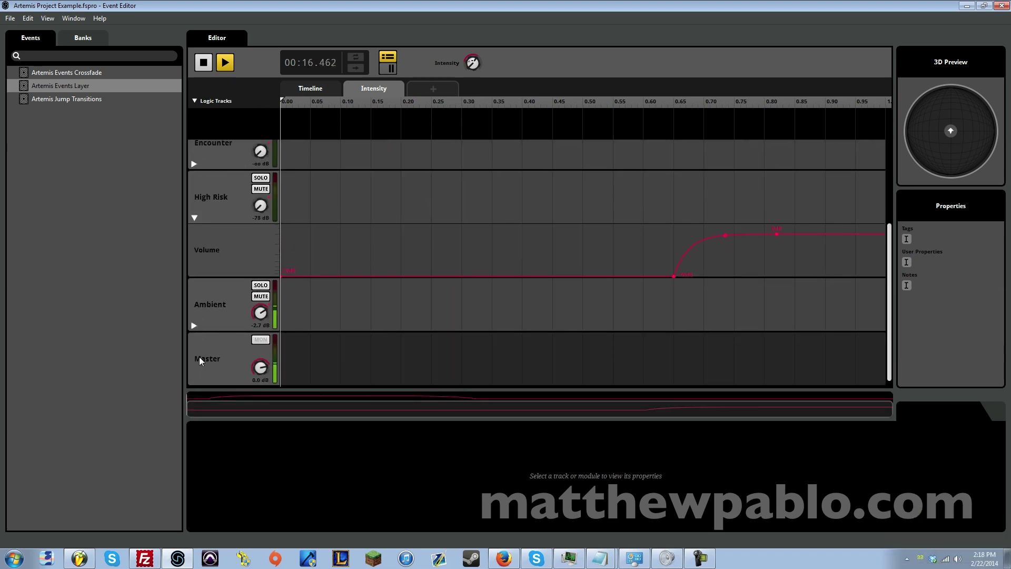
pyautogui.scroll(2, 224, 310)
pyautogui.click(195, 327)
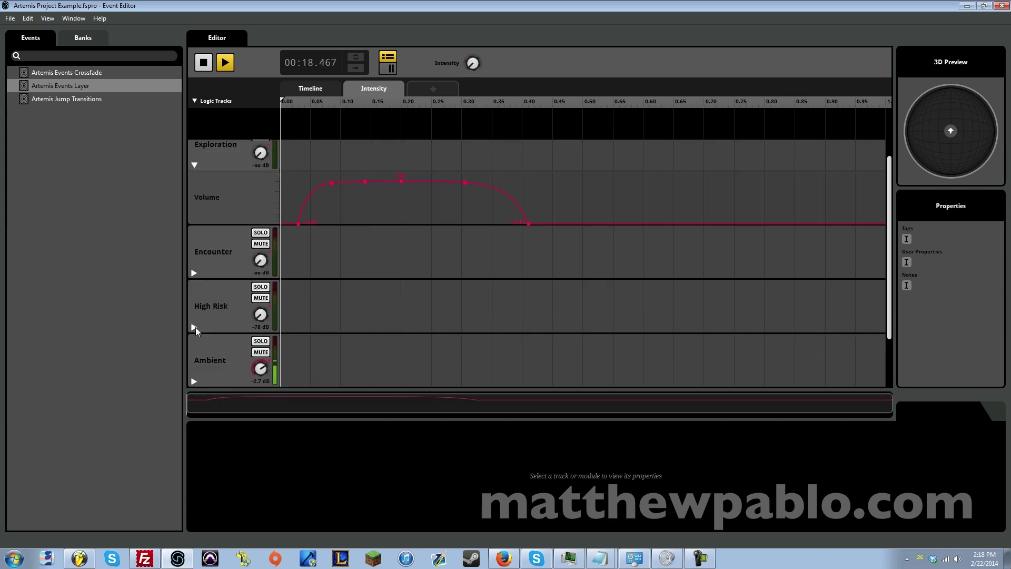
pyautogui.click(203, 62)
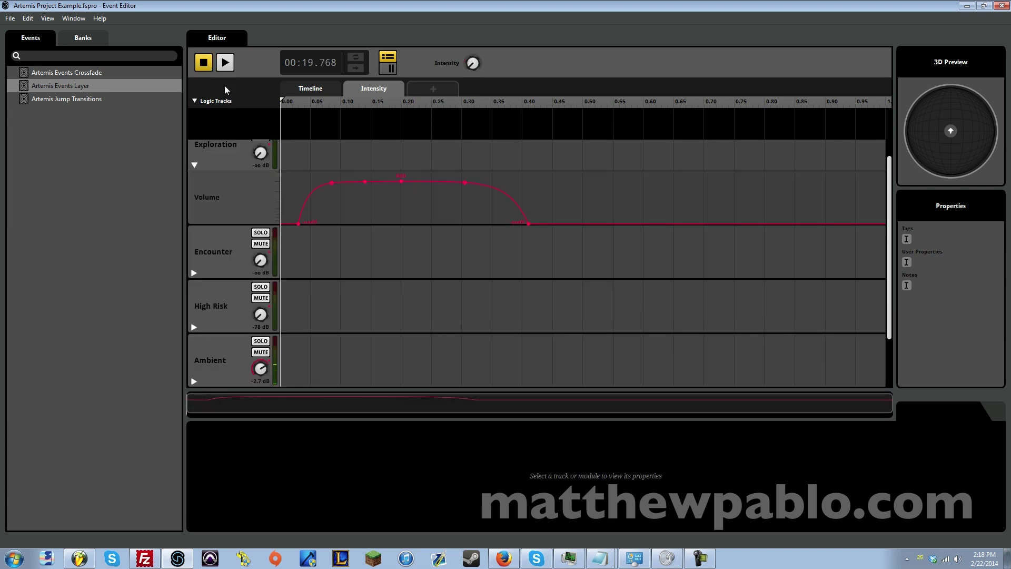
pyautogui.scroll(1, 499, 357)
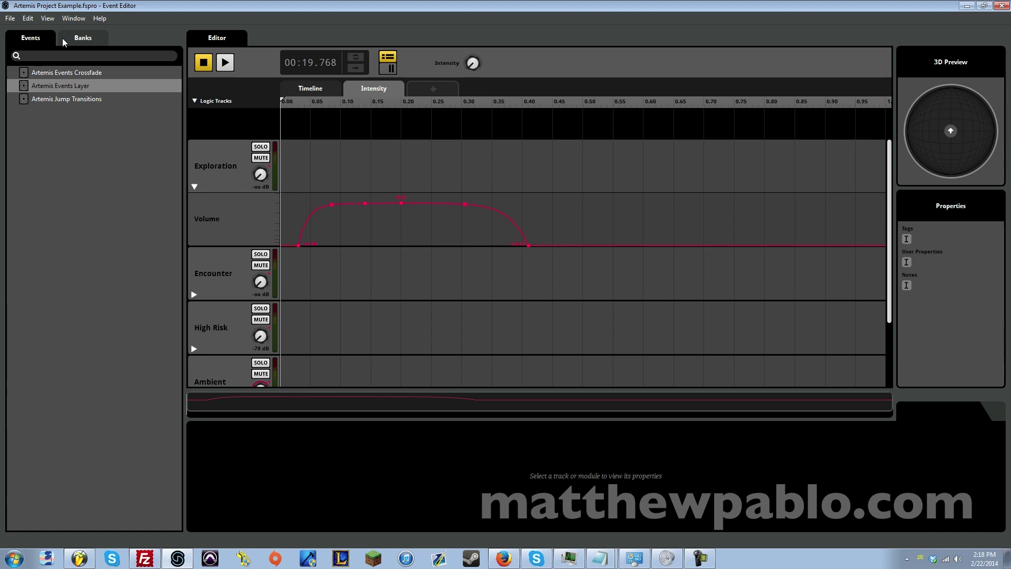
pyautogui.click(293, 91)
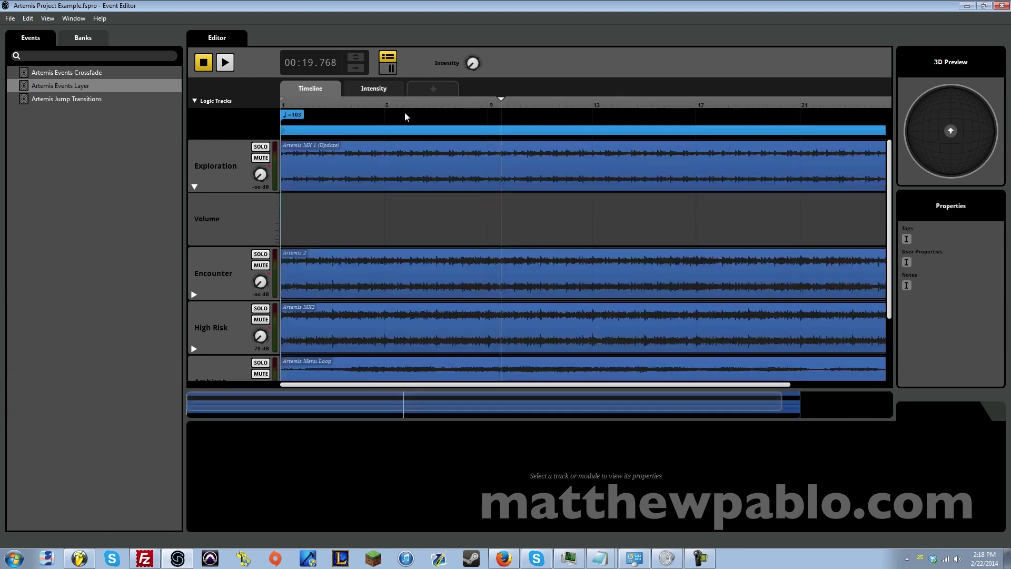
# Collapse Exploration's Volume lane and switch to the Artemis Jump Transitions event
pyautogui.click(195, 187)
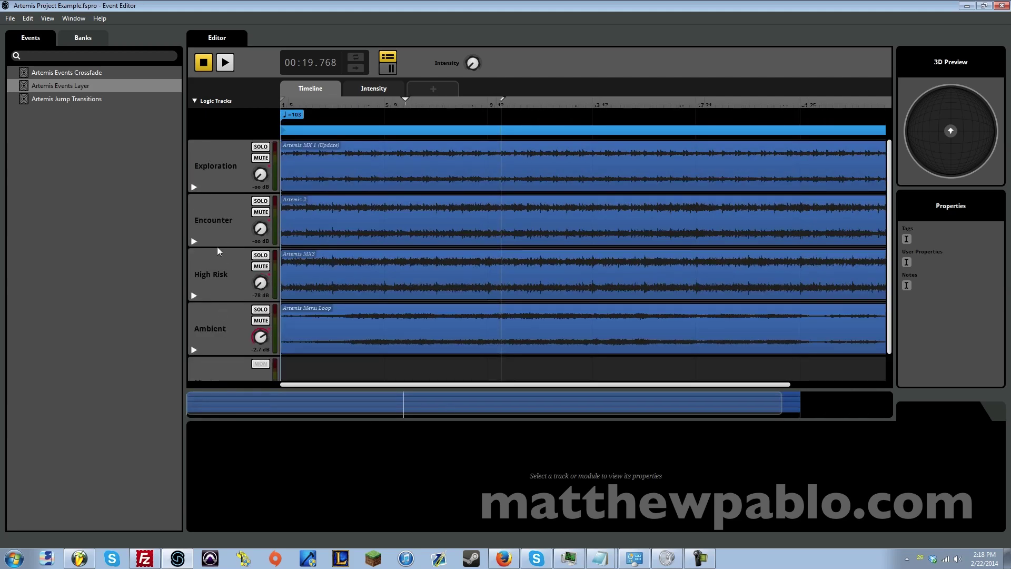
pyautogui.click(50, 97)
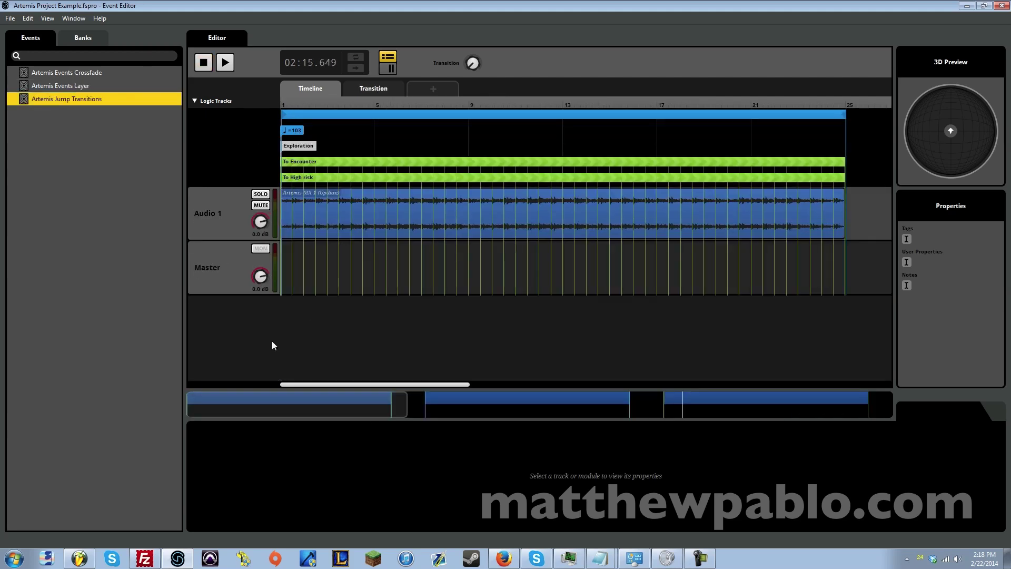
# Scroll through the Jump Transitions timeline with the overview navigator and back to the To Encounter region
pyautogui.moveTo(273, 399); pyautogui.dragTo(231, 364)
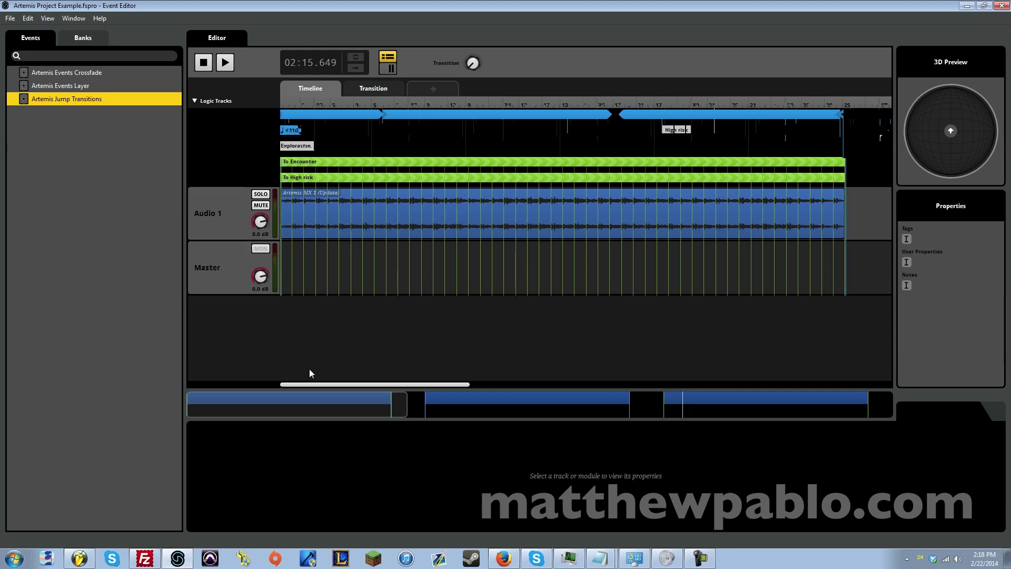
pyautogui.moveTo(306, 409)
pyautogui.mouseDown()
pyautogui.moveTo(571, 411)
pyautogui.moveTo(305, 390)
pyautogui.mouseUp()
# Compare the To High risk and To Encounter regions' Transition ranges
pyautogui.click(345, 162)
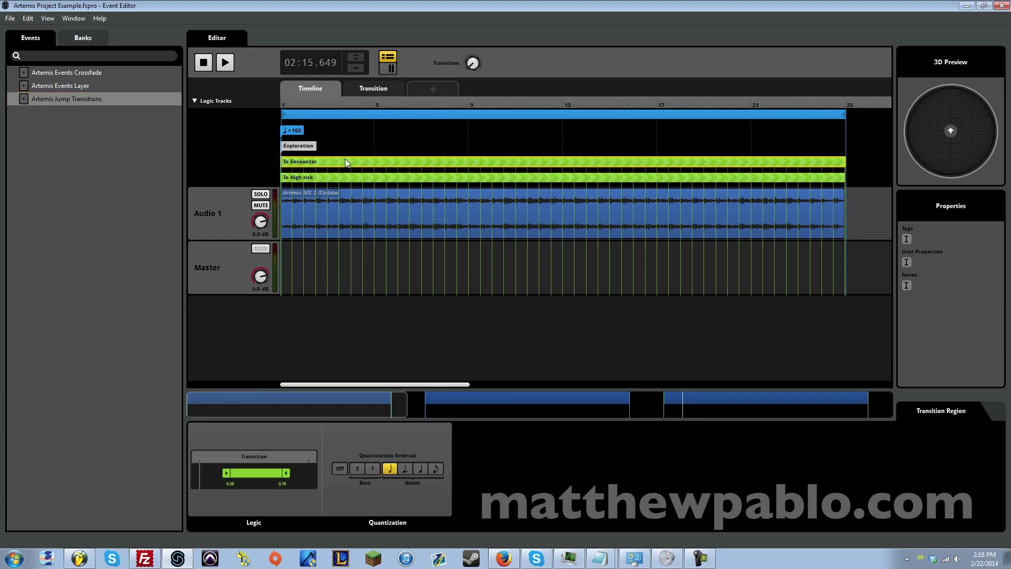
pyautogui.click(338, 178)
pyautogui.moveTo(310, 403)
pyautogui.mouseDown()
pyautogui.moveTo(457, 387)
pyautogui.moveTo(569, 390)
pyautogui.moveTo(296, 395)
pyautogui.mouseUp()
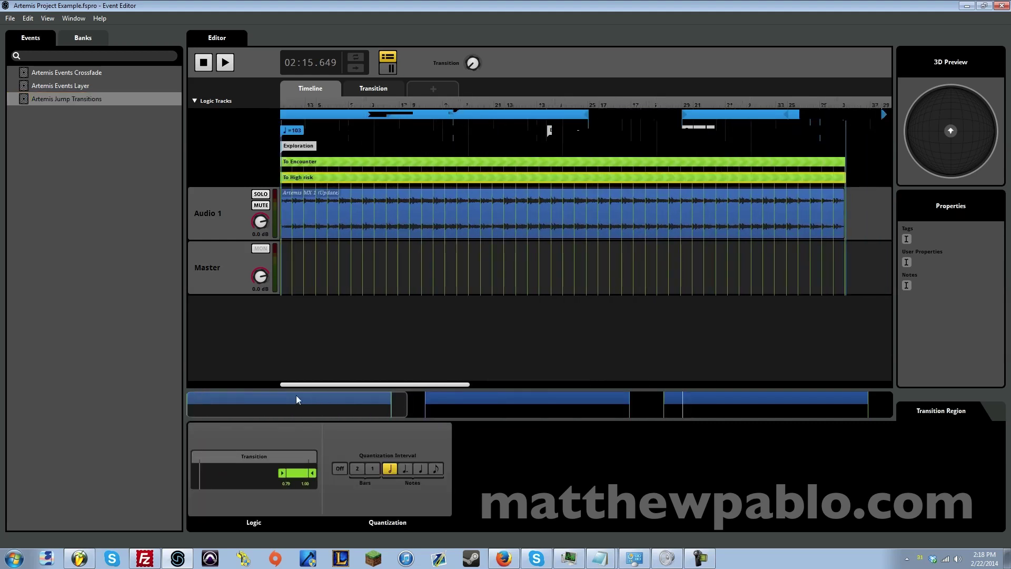
pyautogui.click(308, 164)
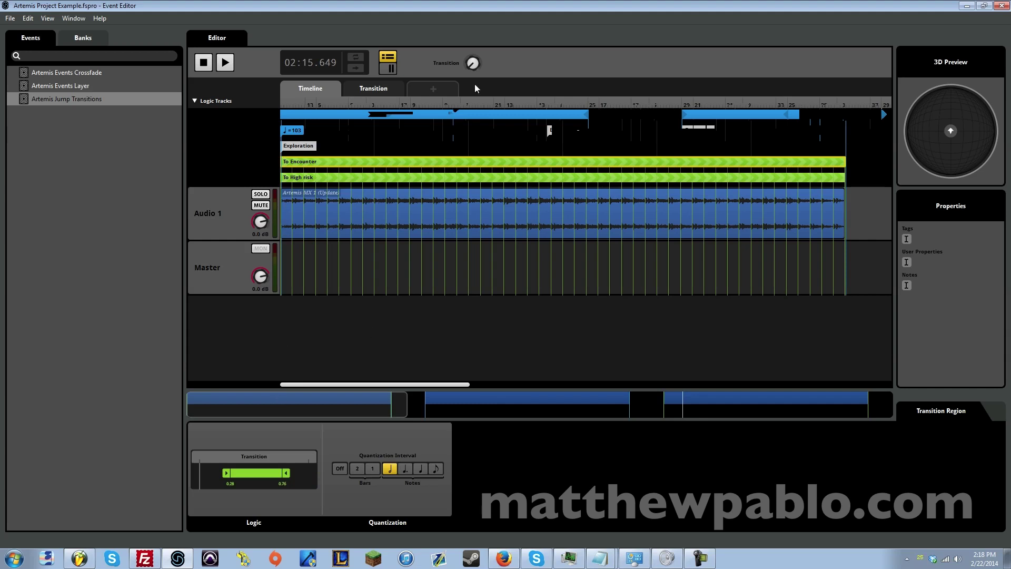
# Move Transition into and below the 0.38–0.76 To Encounter range, then set its quantization Off
pyautogui.moveTo(474, 64); pyautogui.dragTo(474, 50)
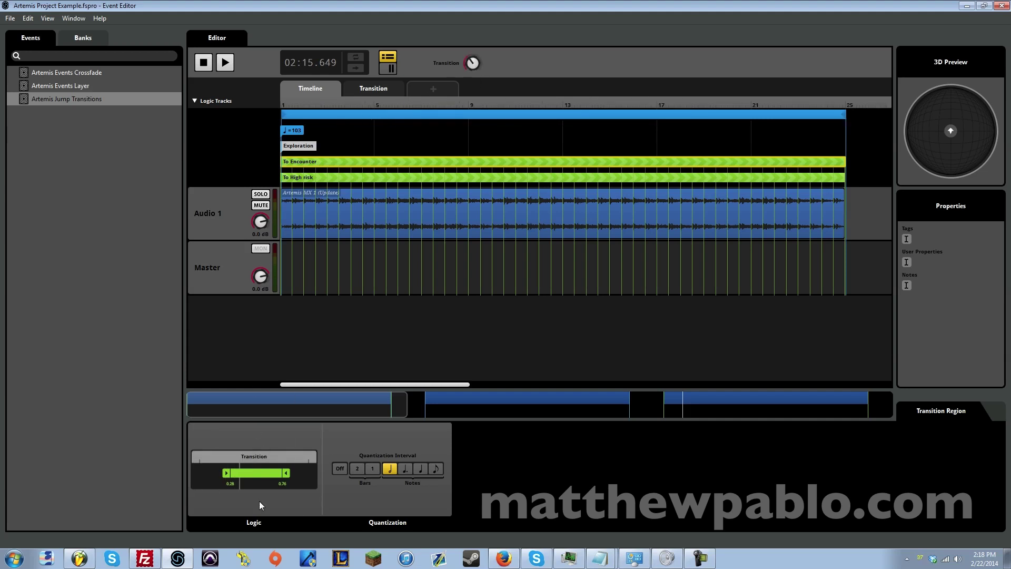
pyautogui.moveTo(472, 63)
pyautogui.mouseDown()
pyautogui.moveTo(472, 72)
pyautogui.moveTo(467, 56)
pyautogui.mouseUp()
pyautogui.moveTo(343, 416); pyautogui.dragTo(516, 334)
pyautogui.moveTo(493, 405); pyautogui.dragTo(293, 386)
pyautogui.click(340, 469)
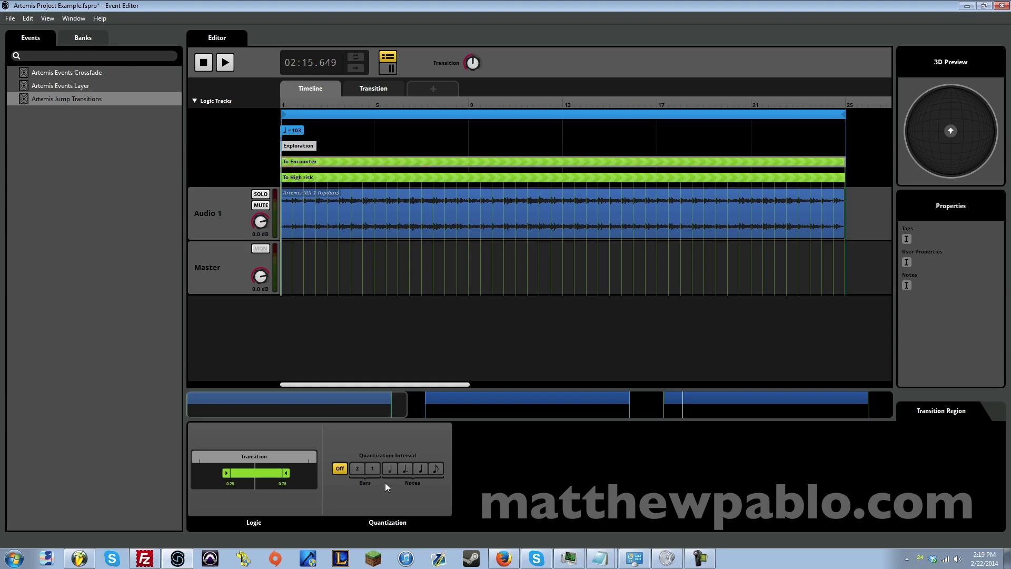
# Quantize the transition to the first note value, reset Transition to 0 and replay from the start
pyautogui.click(390, 469)
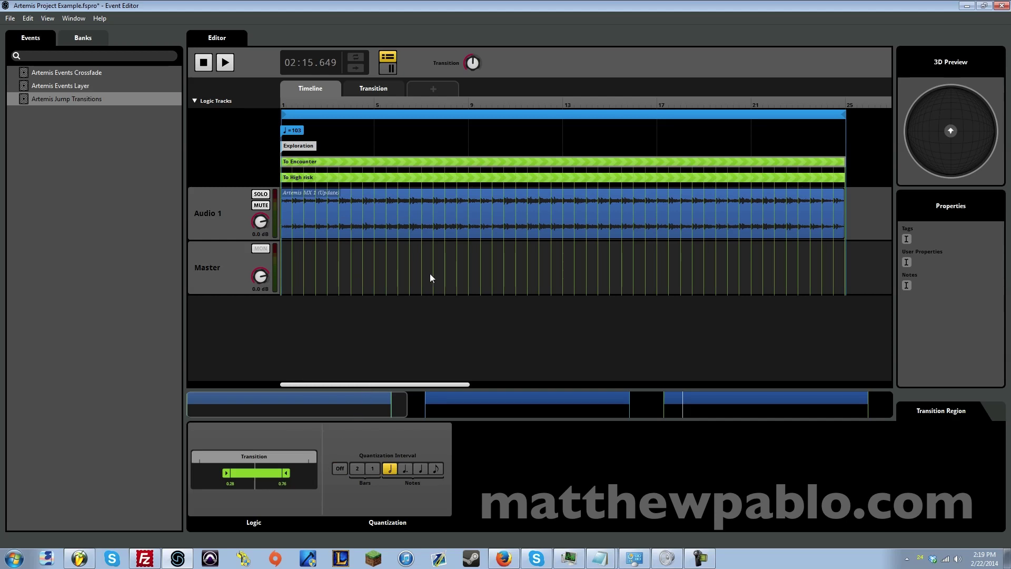
pyautogui.moveTo(386, 407); pyautogui.dragTo(329, 403)
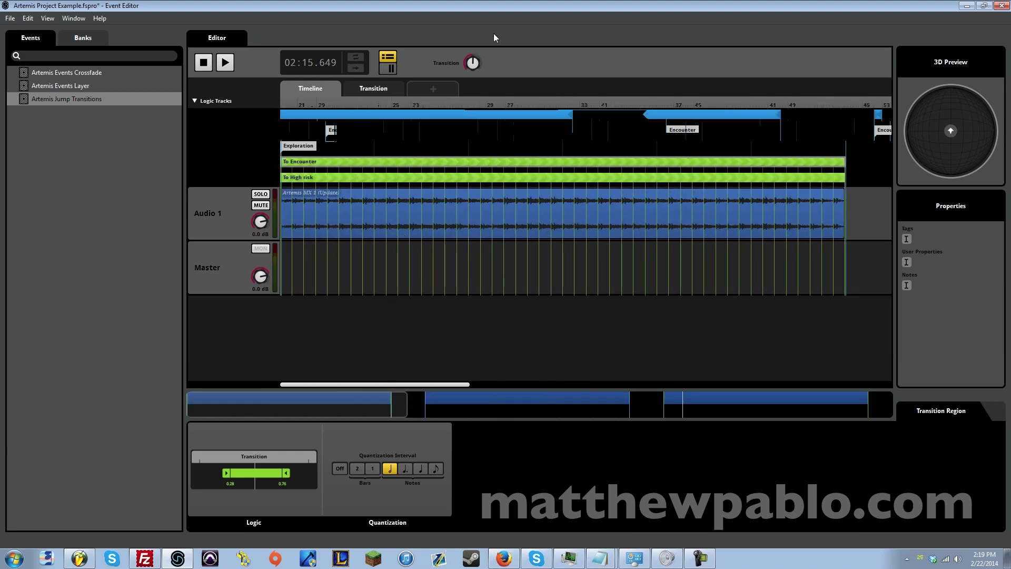
pyautogui.moveTo(472, 64); pyautogui.dragTo(251, 173)
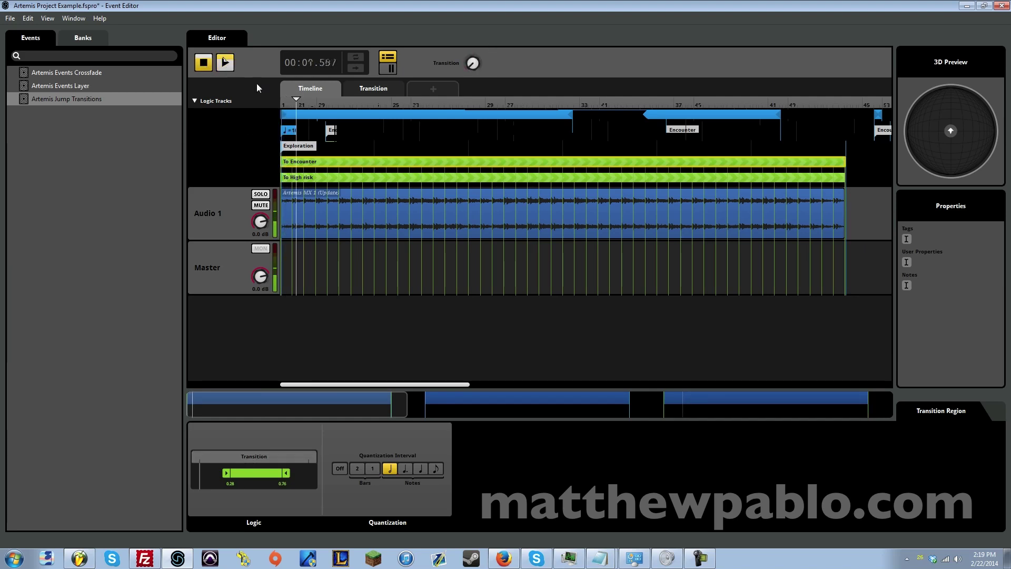
pyautogui.click(283, 101)
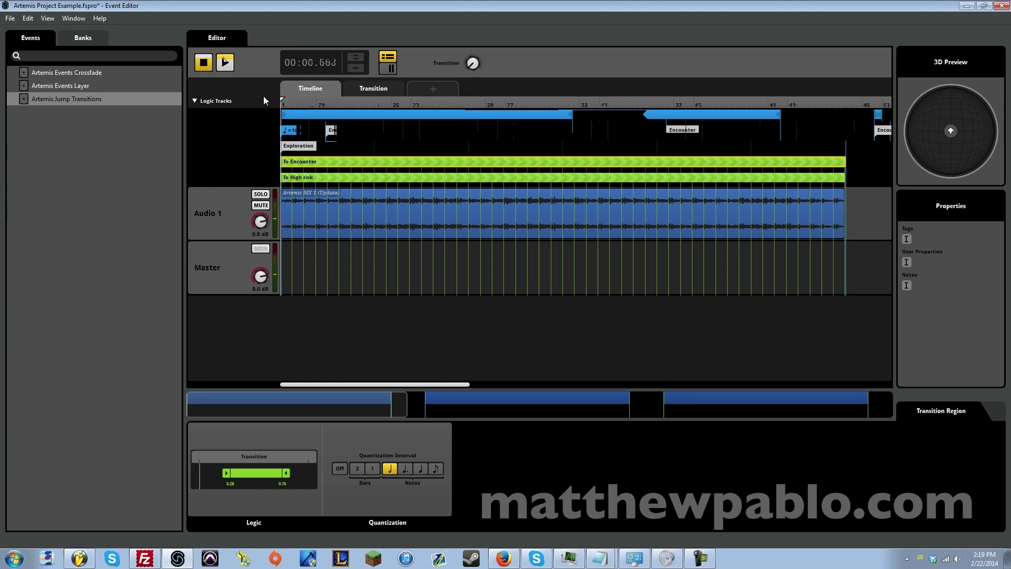
pyautogui.click(225, 63)
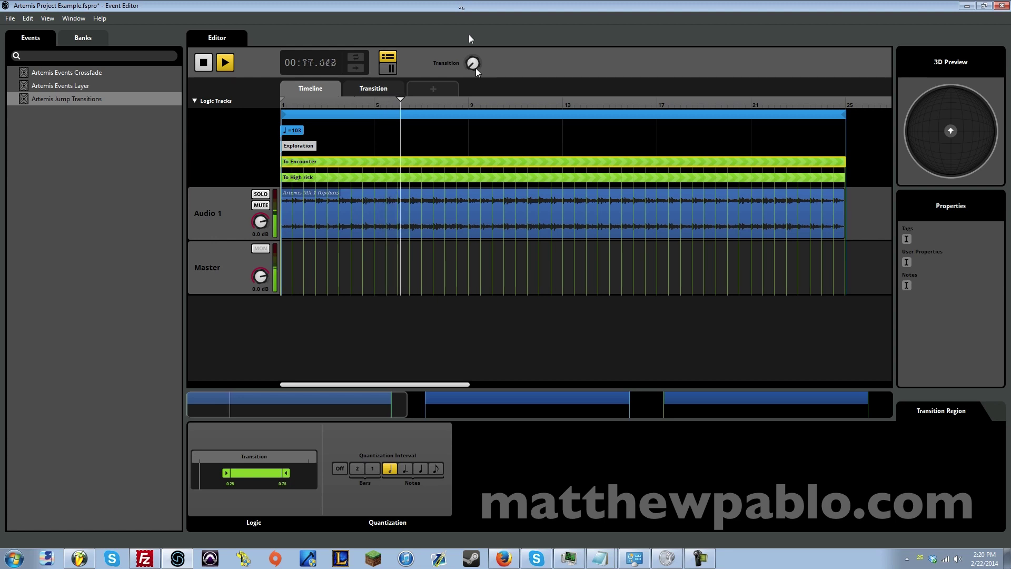
pyautogui.moveTo(476, 71); pyautogui.dragTo(476, 58)
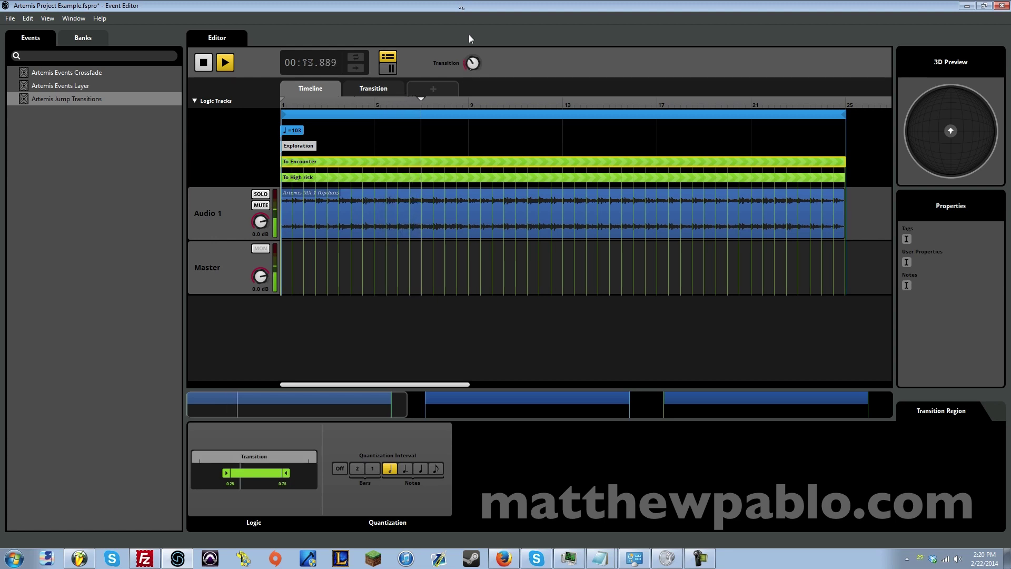
pyautogui.moveTo(397, 405); pyautogui.dragTo(563, 405)
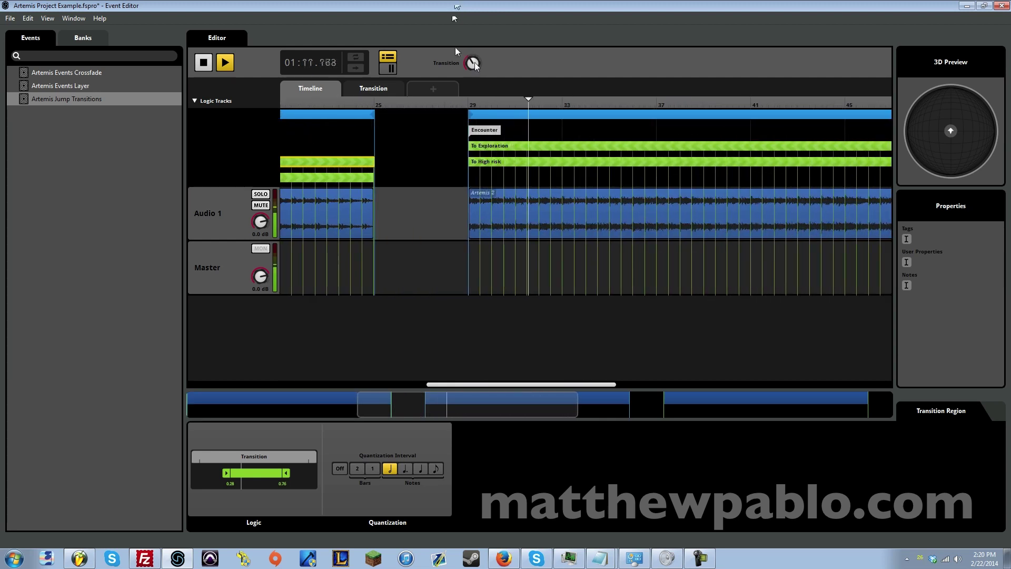
pyautogui.moveTo(474, 64); pyautogui.dragTo(493, 357)
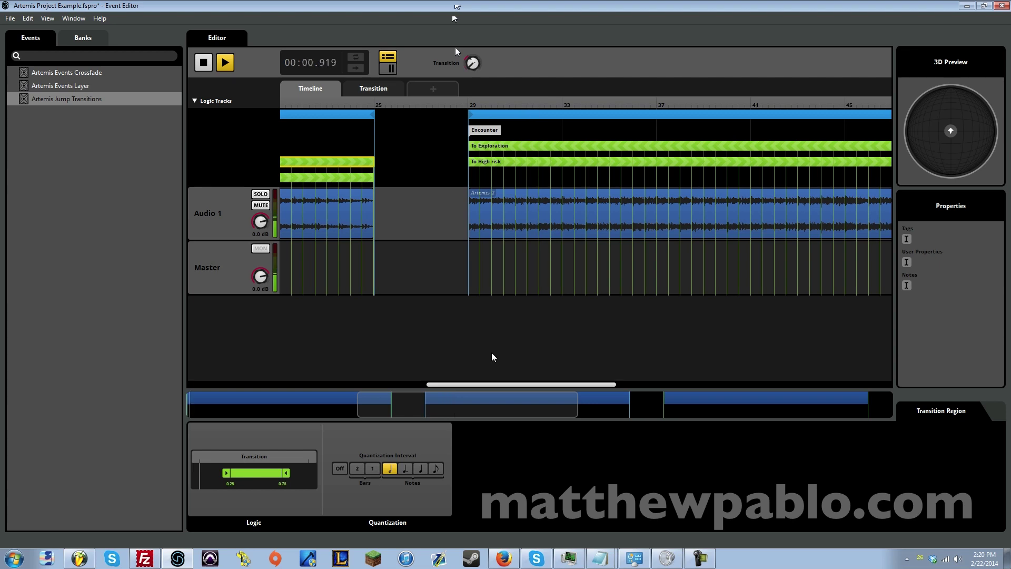
pyautogui.moveTo(495, 403)
pyautogui.mouseDown()
pyautogui.moveTo(300, 409)
pyautogui.moveTo(505, 413)
pyautogui.moveTo(485, 414)
pyautogui.mouseUp()
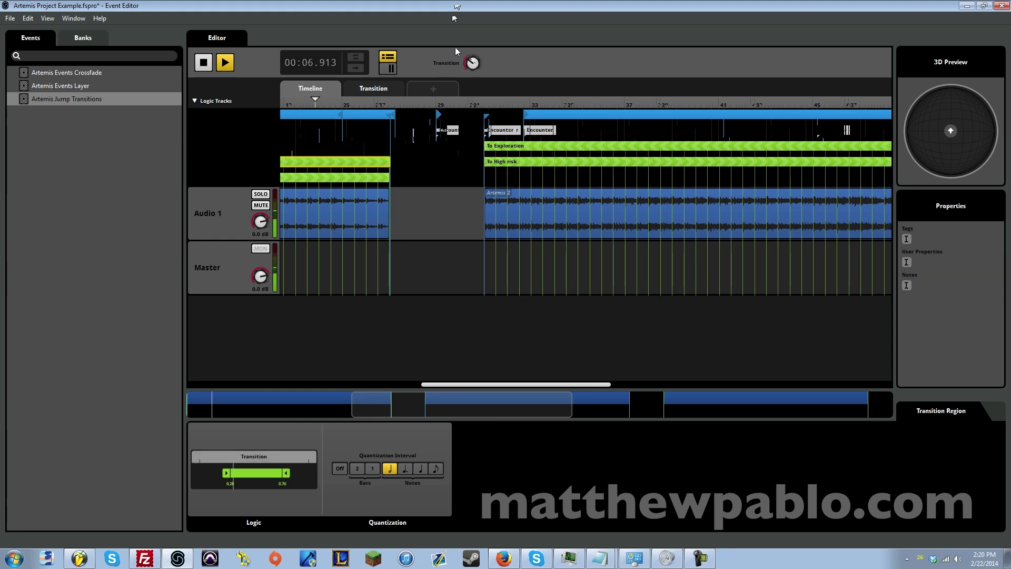
pyautogui.moveTo(481, 406); pyautogui.dragTo(502, 405)
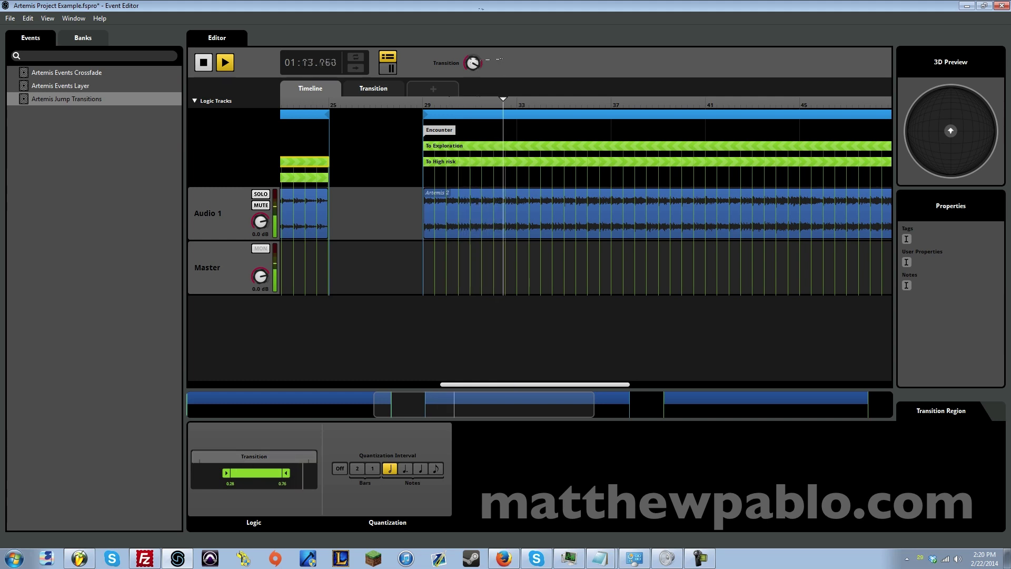
pyautogui.moveTo(553, 385); pyautogui.dragTo(805, 353)
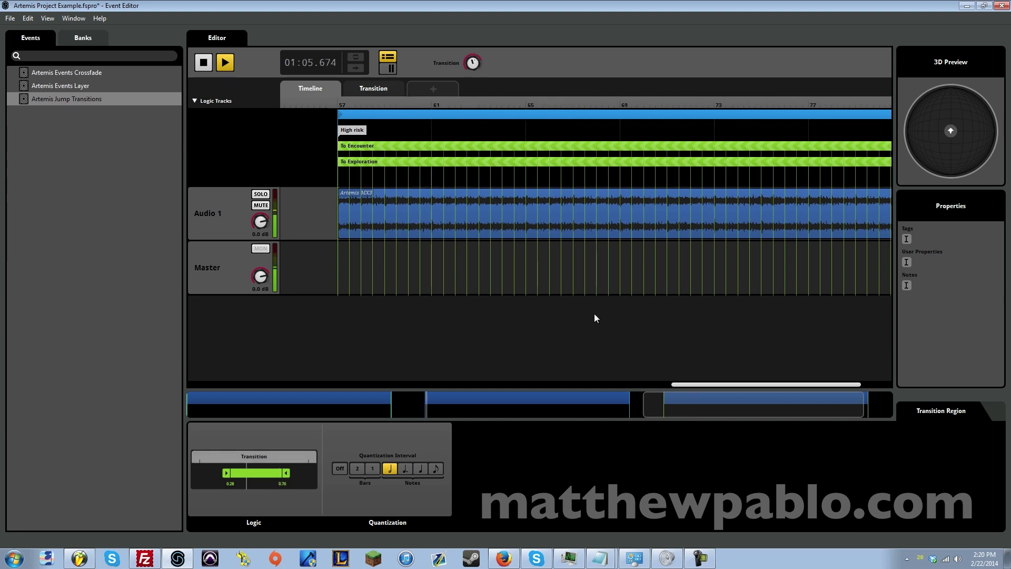
pyautogui.moveTo(689, 412); pyautogui.dragTo(457, 405)
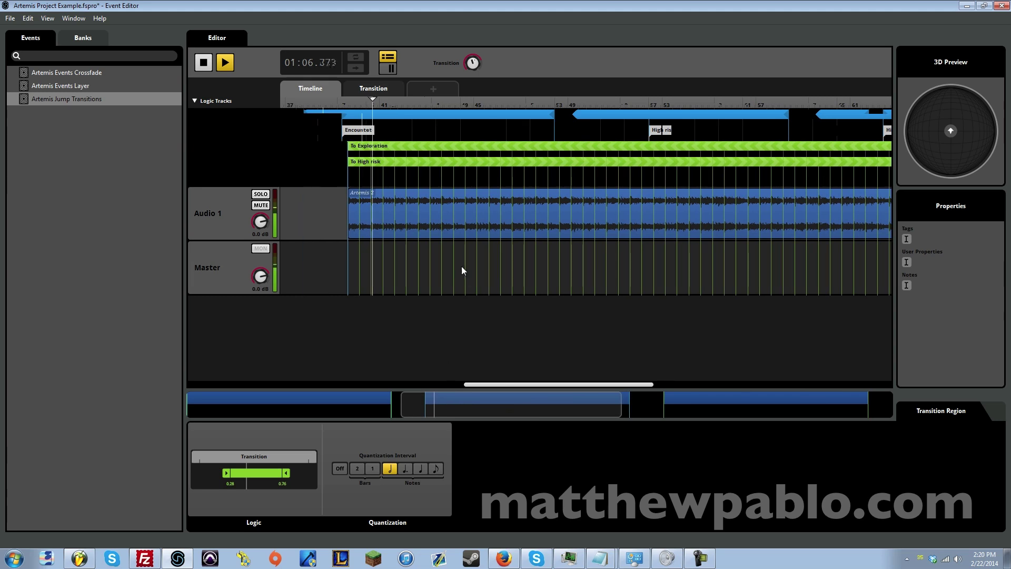
pyautogui.moveTo(472, 62); pyautogui.dragTo(477, 18)
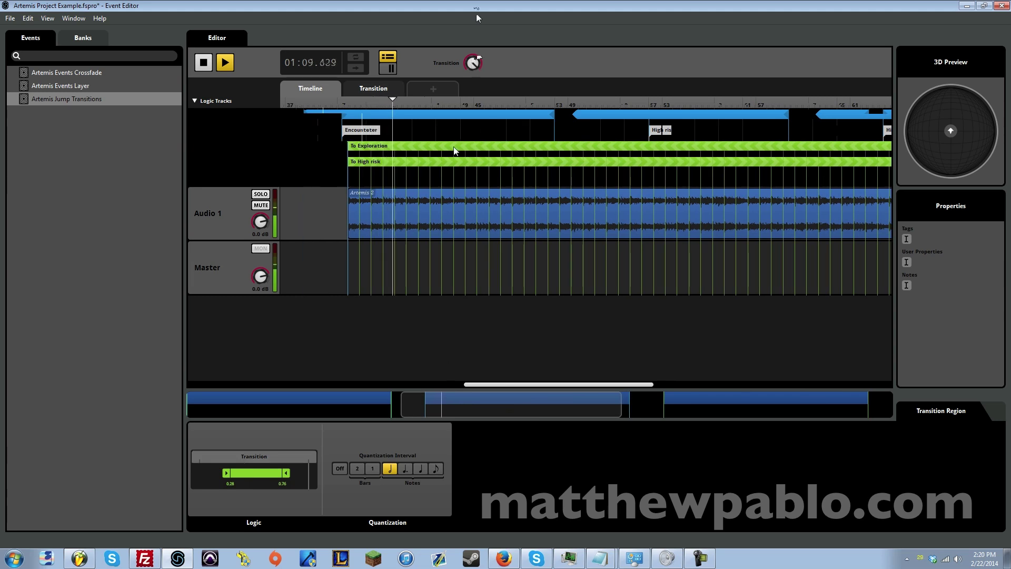
pyautogui.click(534, 158)
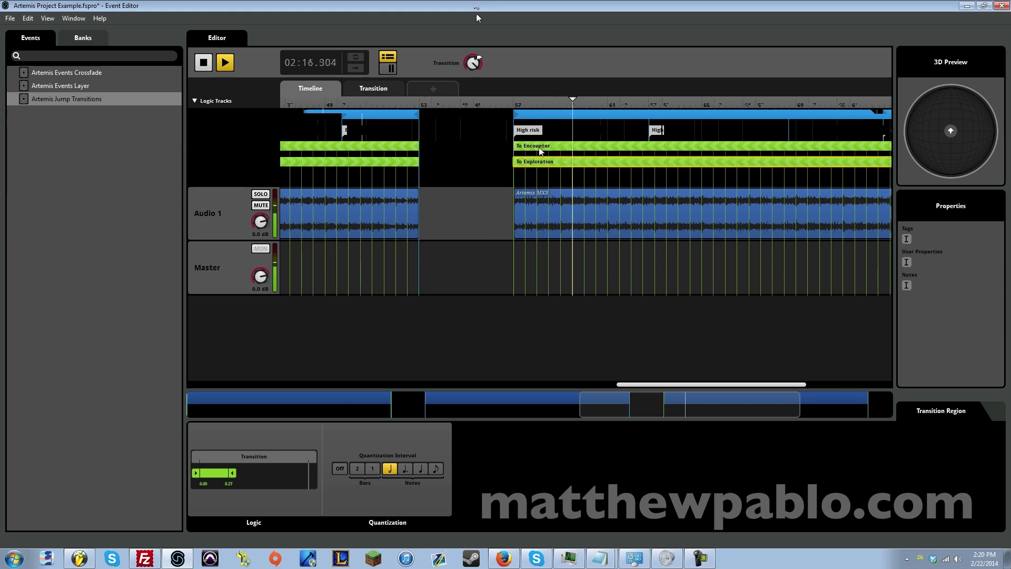
pyautogui.moveTo(475, 67); pyautogui.dragTo(476, 53)
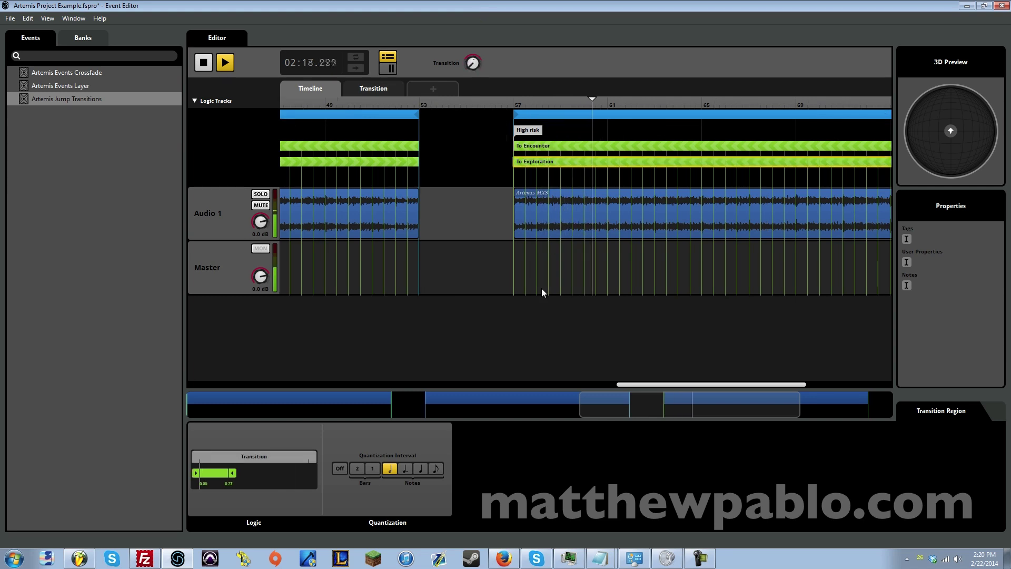
pyautogui.moveTo(654, 411); pyautogui.dragTo(226, 379)
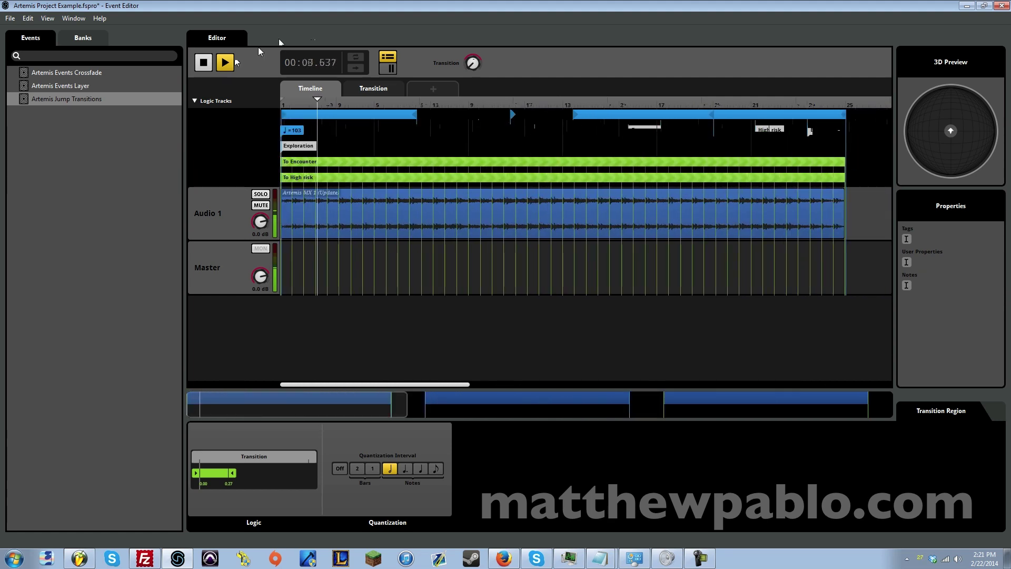
pyautogui.click(206, 68)
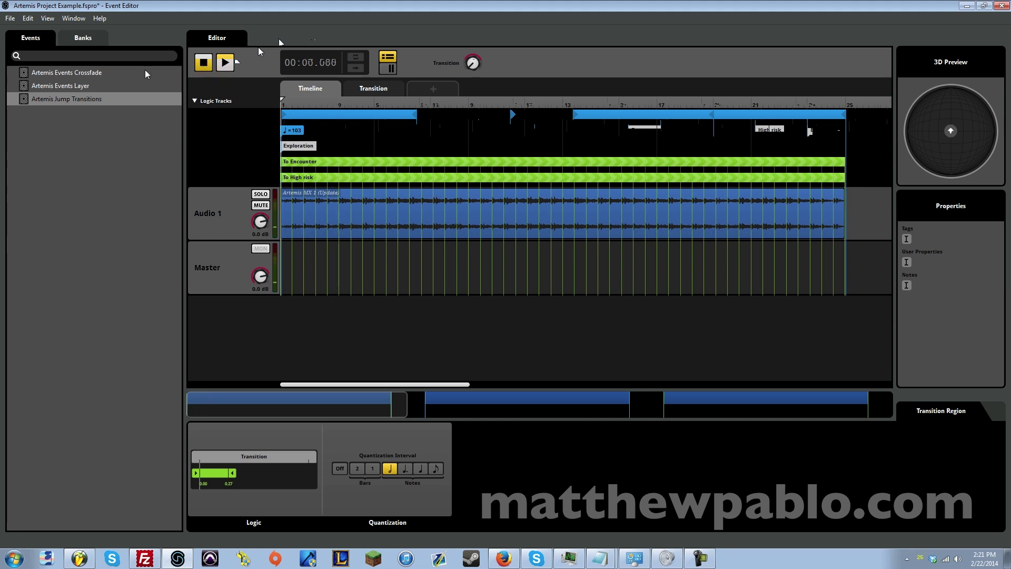
# Step through the Crossfade, Layer and Jump Transitions events, scrolling Jump Transitions across its Encounter section
pyautogui.click(102, 72)
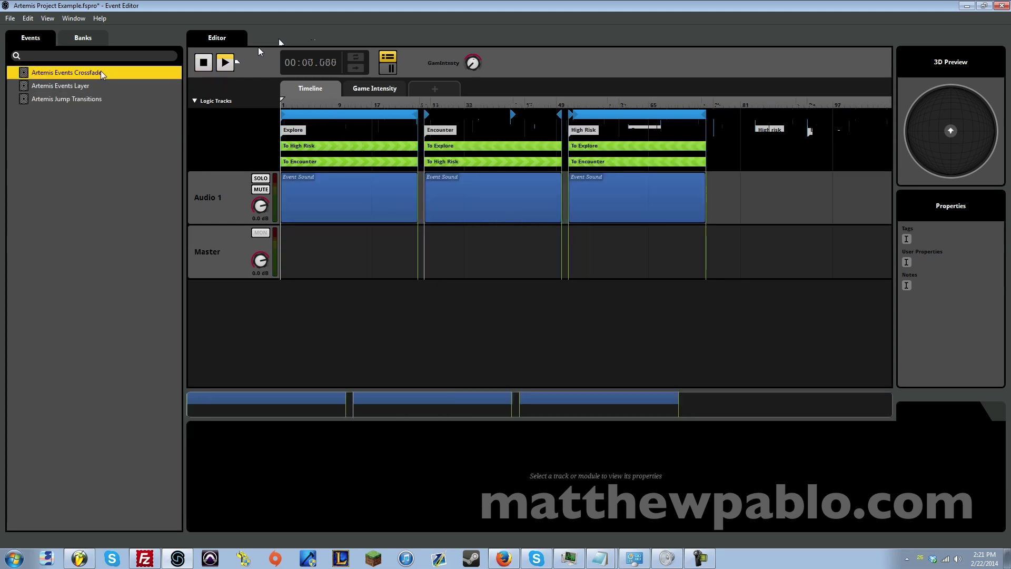
pyautogui.click(100, 85)
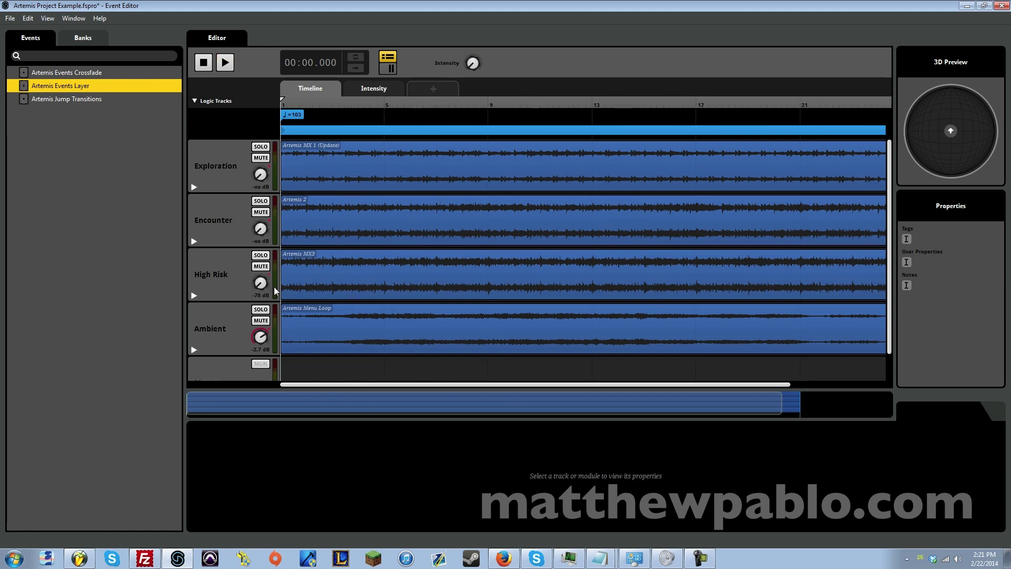
pyautogui.click(93, 100)
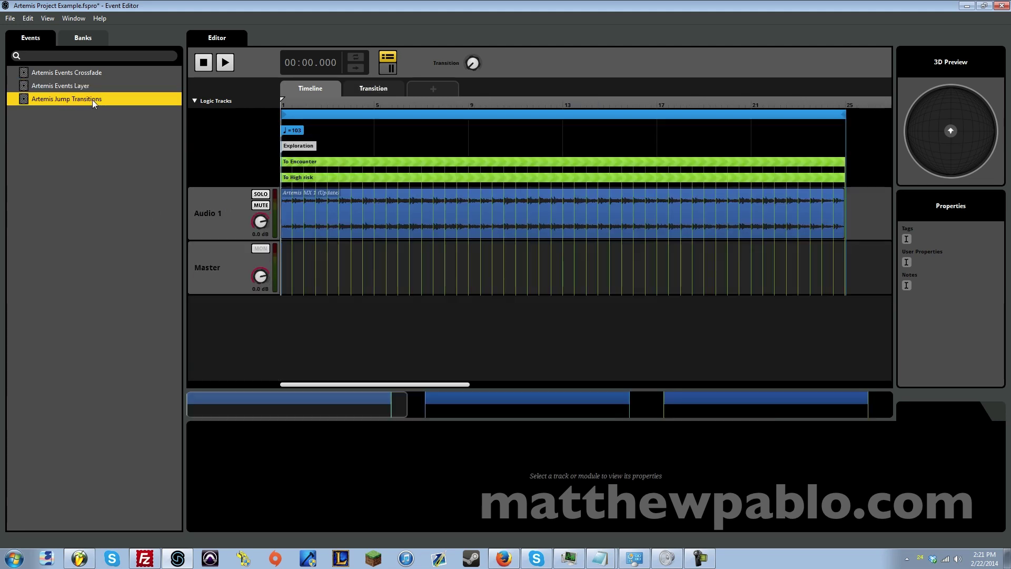
pyautogui.click(503, 401)
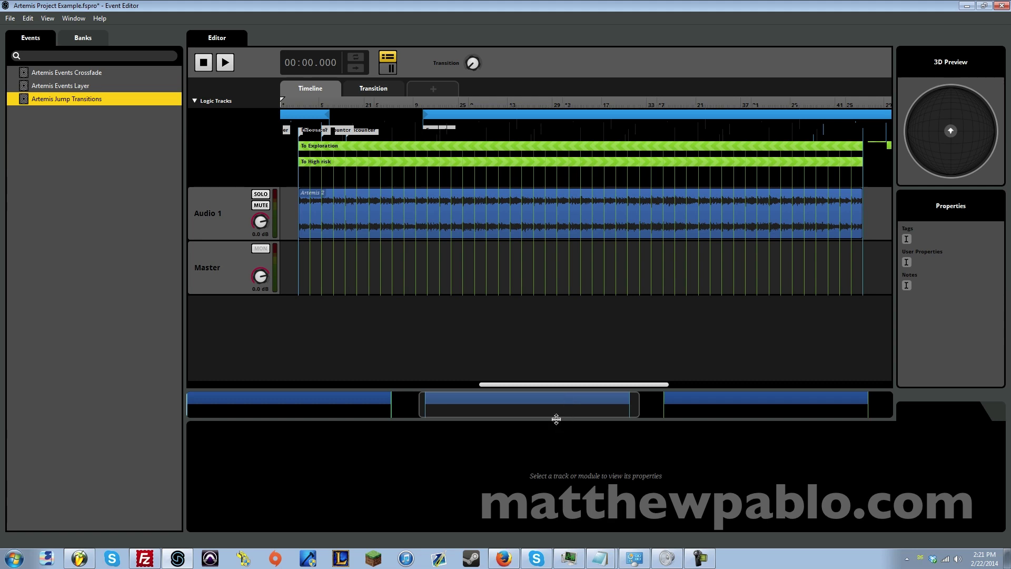
pyautogui.moveTo(556, 419); pyautogui.dragTo(737, 406)
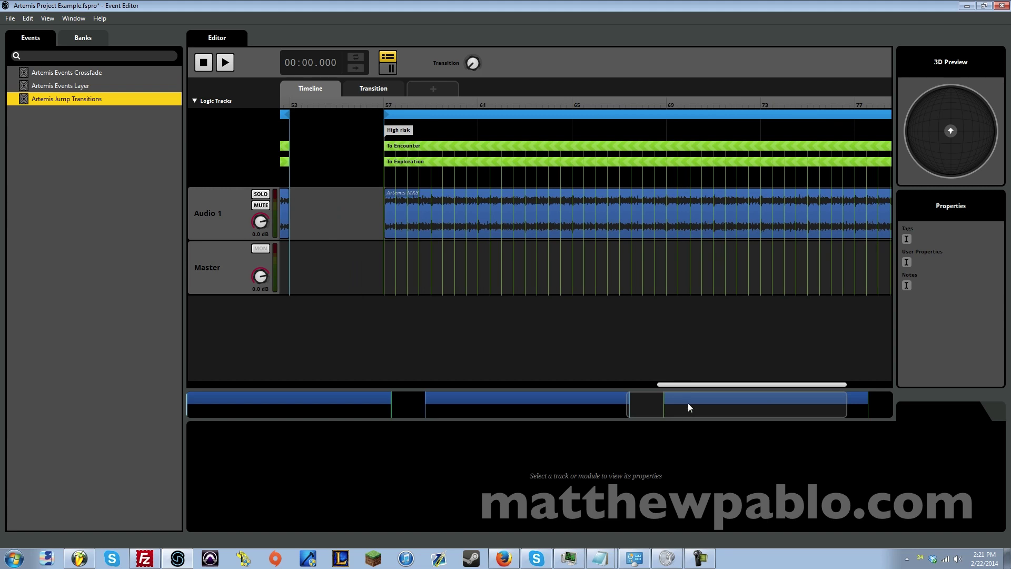
pyautogui.moveTo(688, 402); pyautogui.dragTo(324, 372)
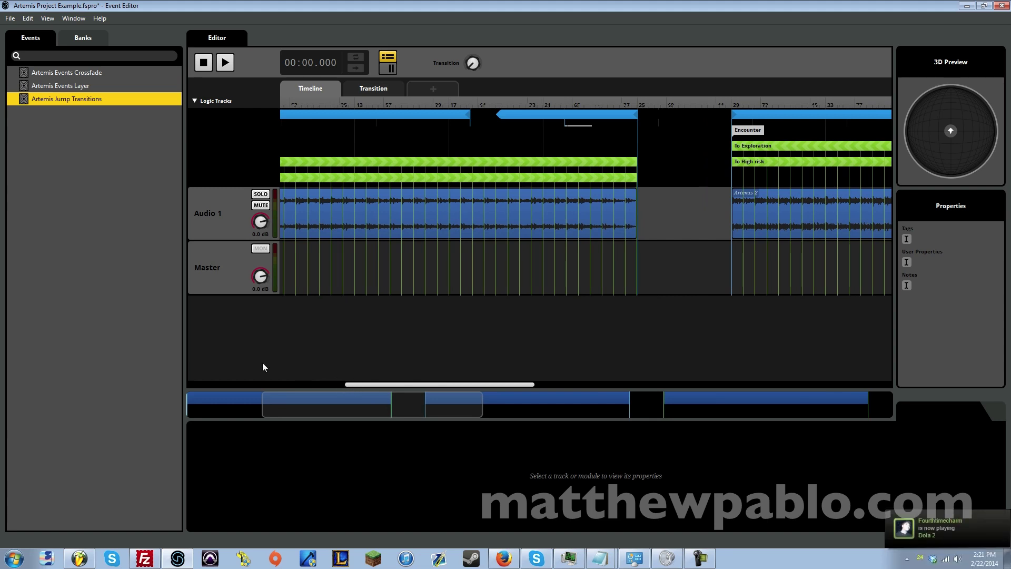
pyautogui.click(130, 77)
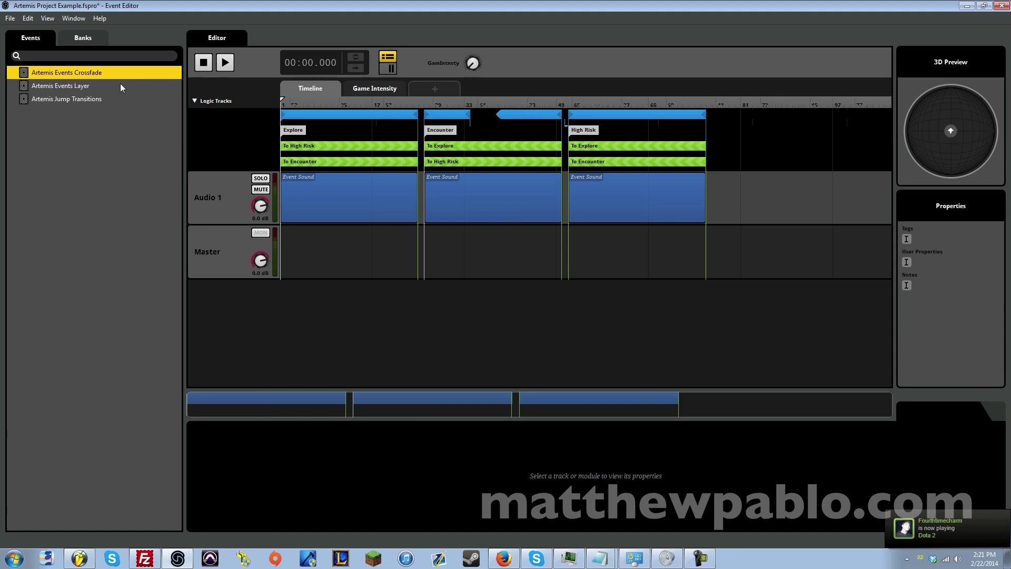
# Switch to the Artemis Events Layer event in the Events list
pyautogui.click(119, 84)
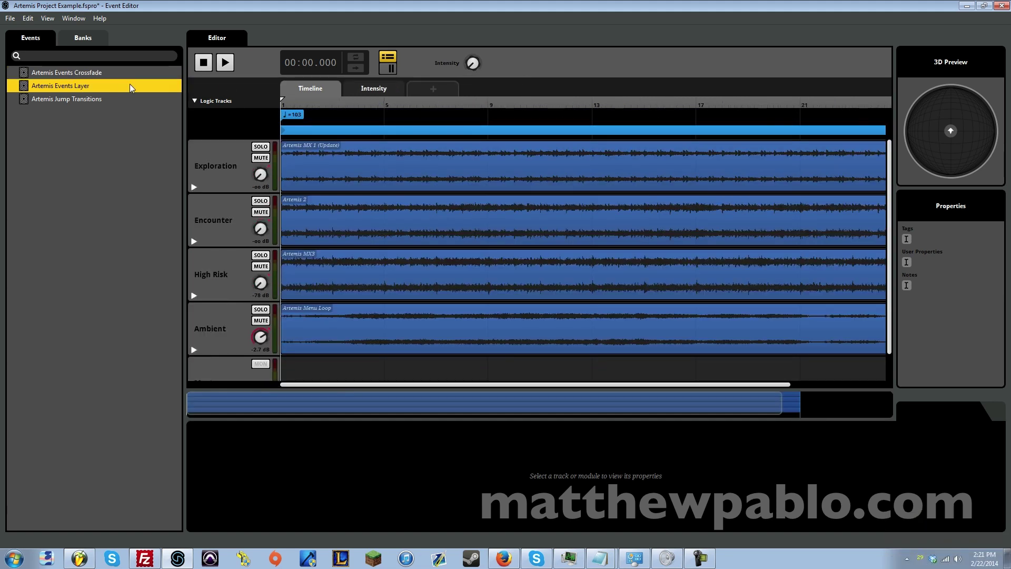